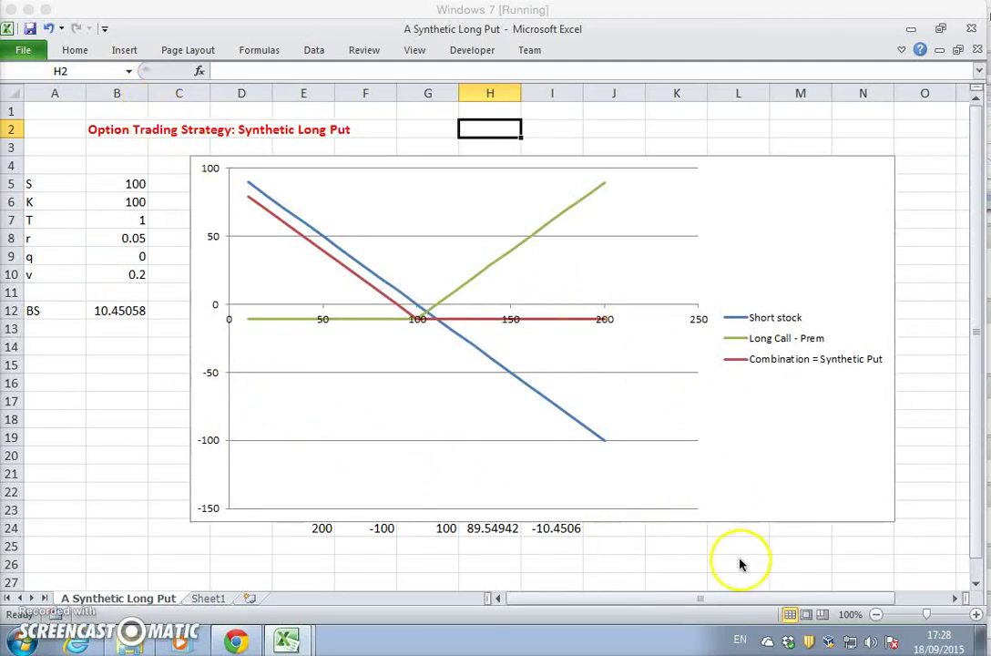
Move the payoff chart clear of the data table so that columns E to I are uncovered.
click(698, 597)
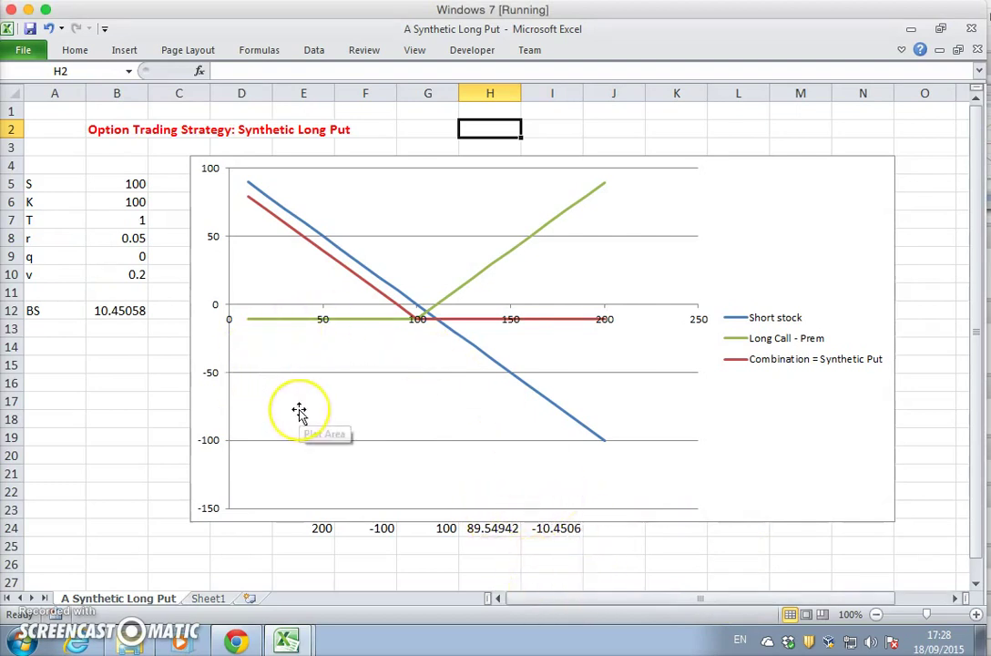
scroll(299, 412, up, 3)
scroll(299, 412, down, 4)
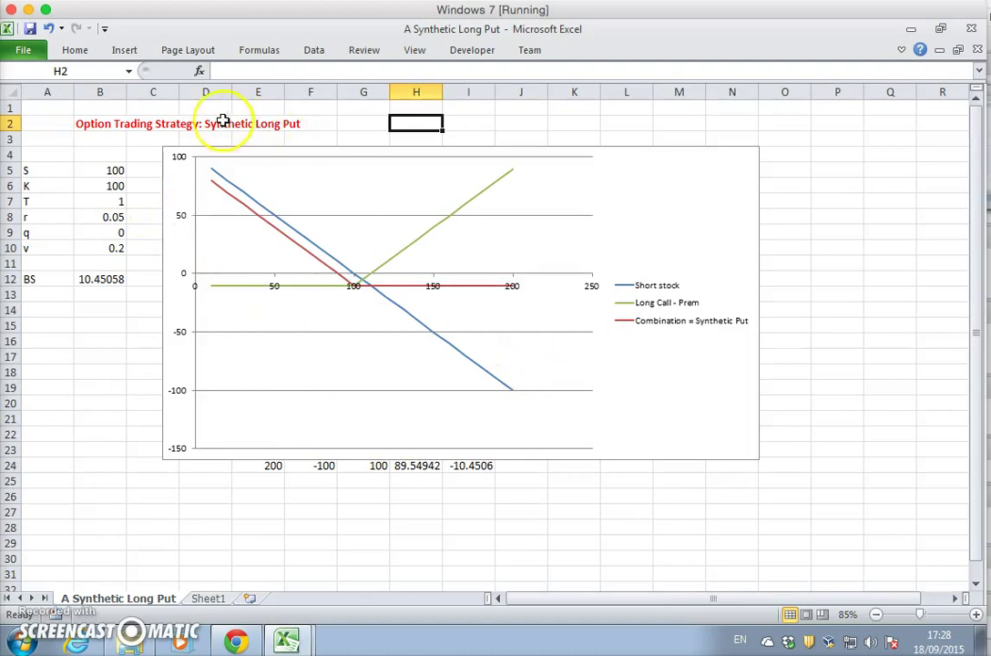
click(173, 178)
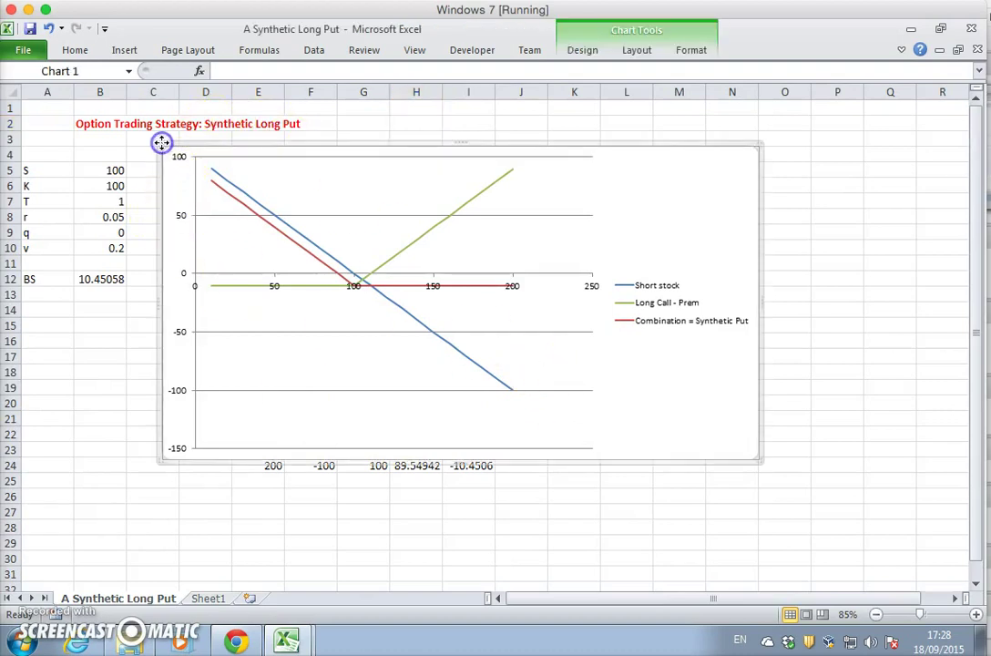
drag(164, 144, 539, 182)
click(537, 525)
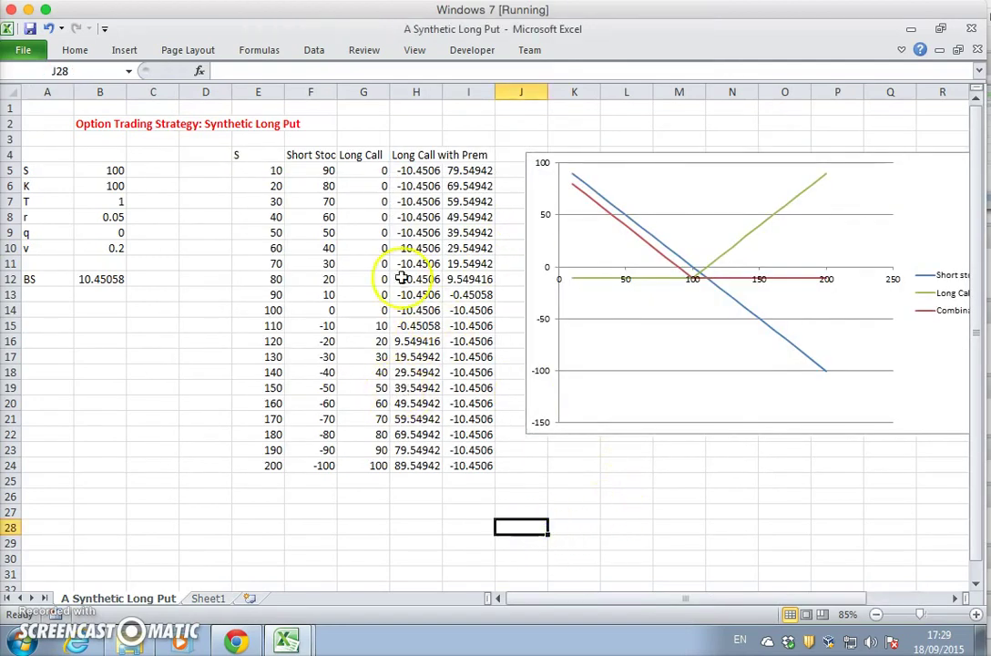
Examine the formulas behind the first row of the payoff table, cells F5 to I5.
click(296, 168)
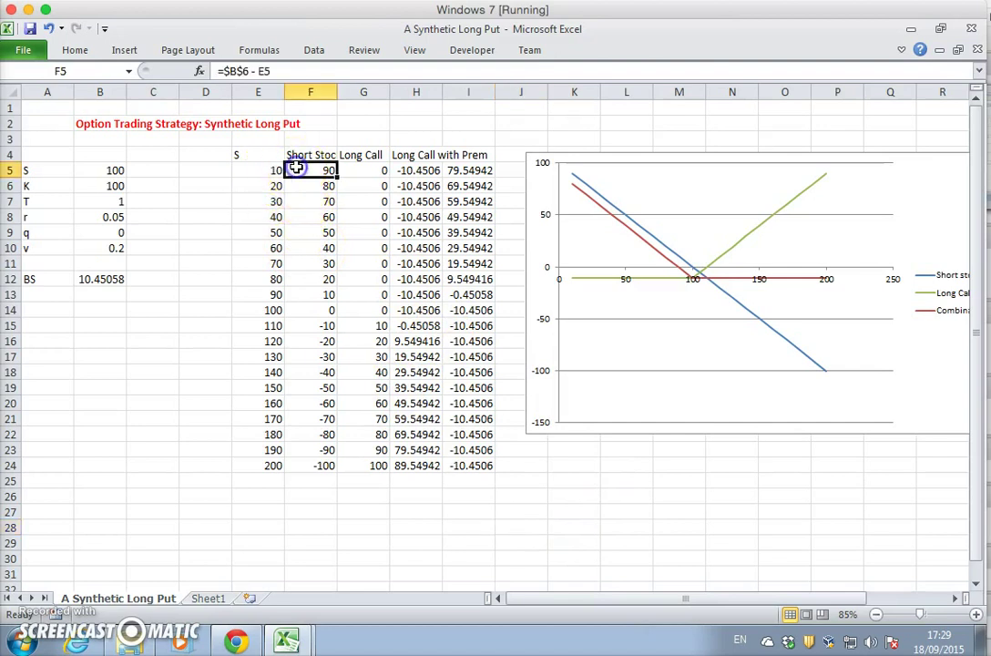
click(361, 170)
click(412, 170)
double_click(466, 171)
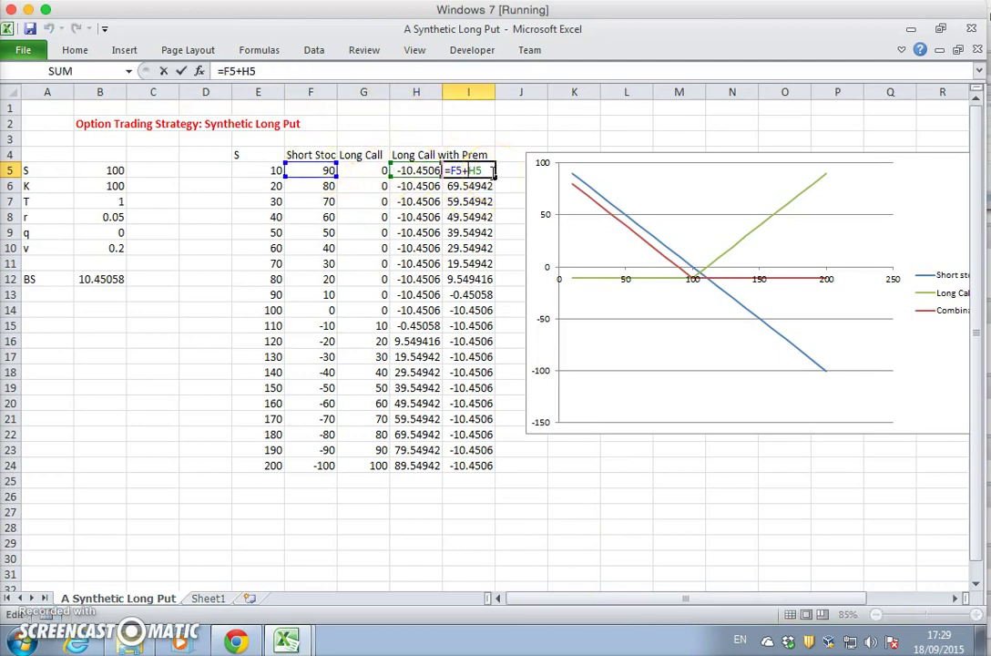
key(Return)
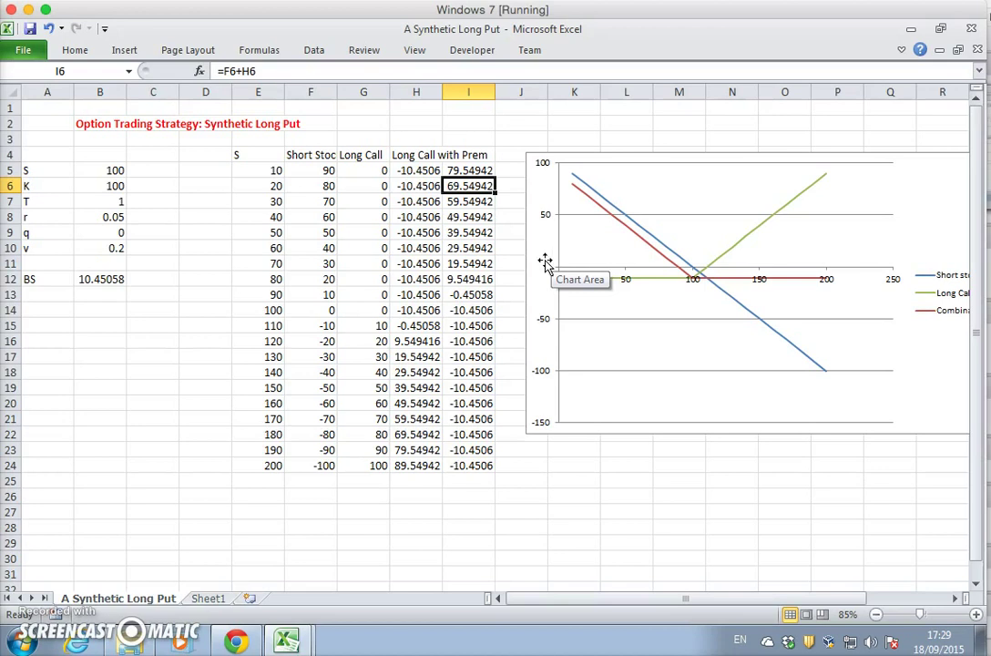
click(314, 171)
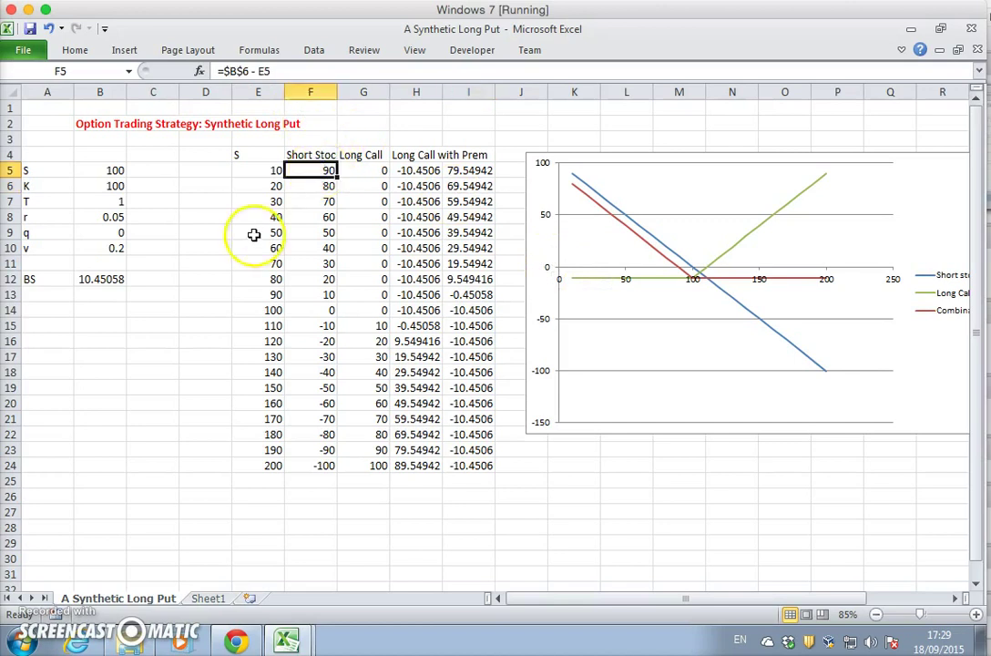
Save a copy of the workbook as "A Synthetic Short Put" in the Trading Strategies folder.
click(25, 47)
click(53, 97)
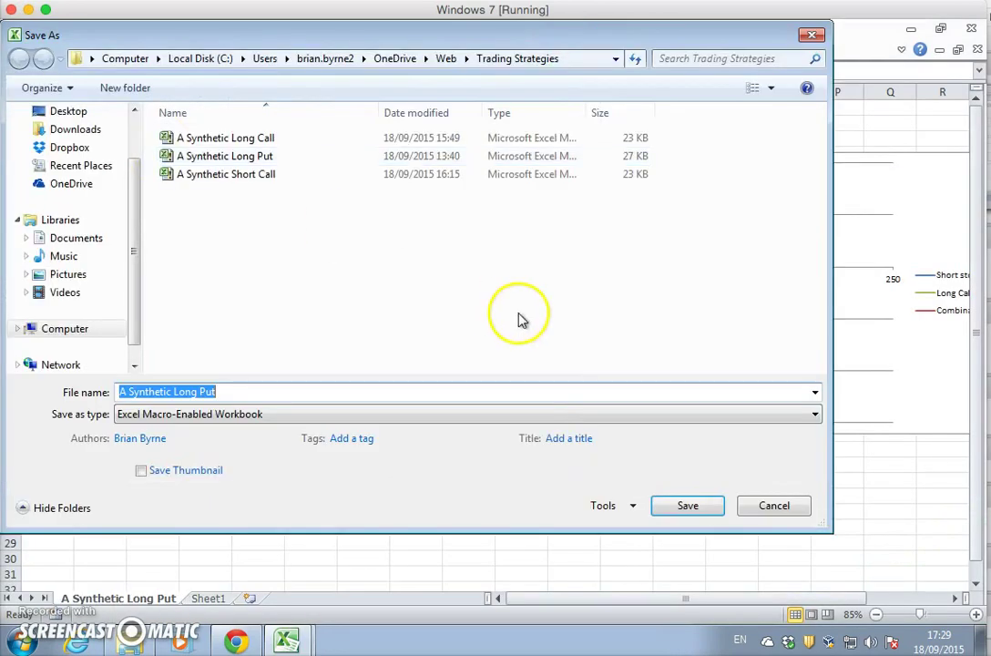
click(194, 392)
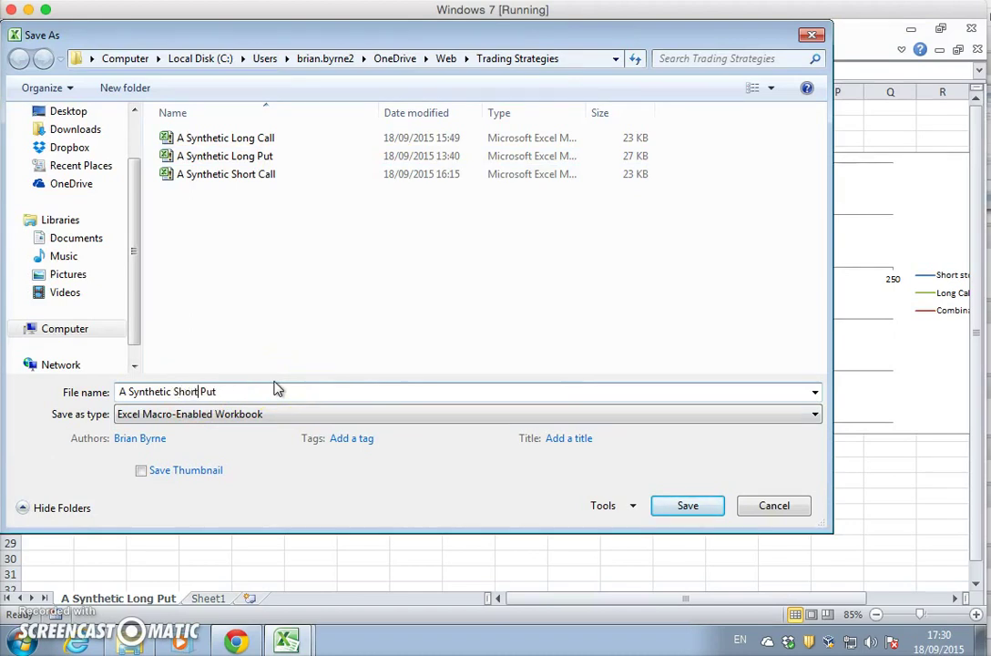
text(Short)
key(Return)
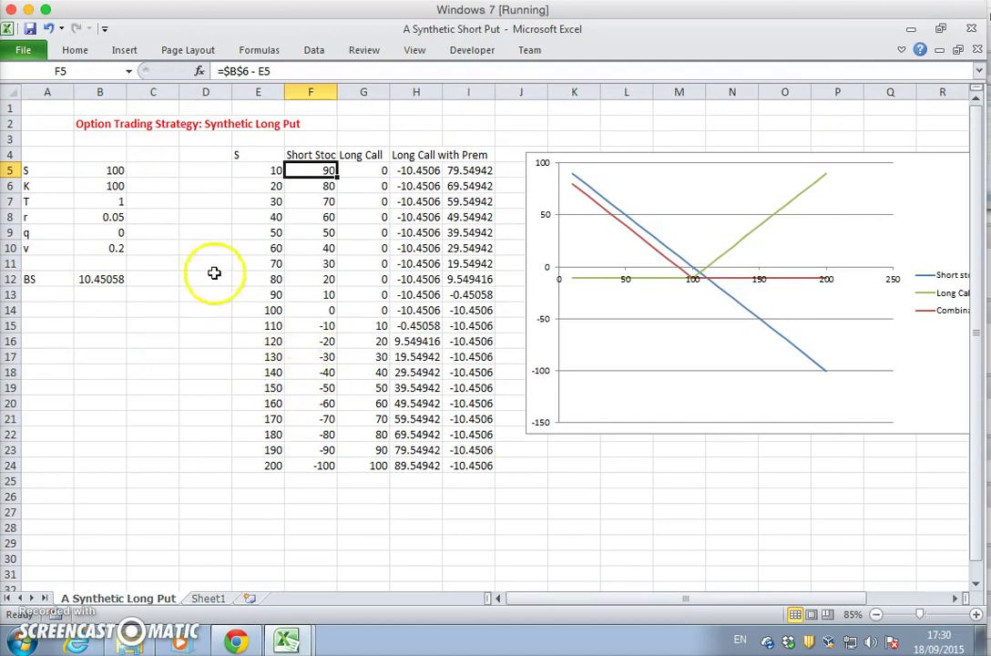
Change the column header in F4 to "Long Stock".
click(311, 156)
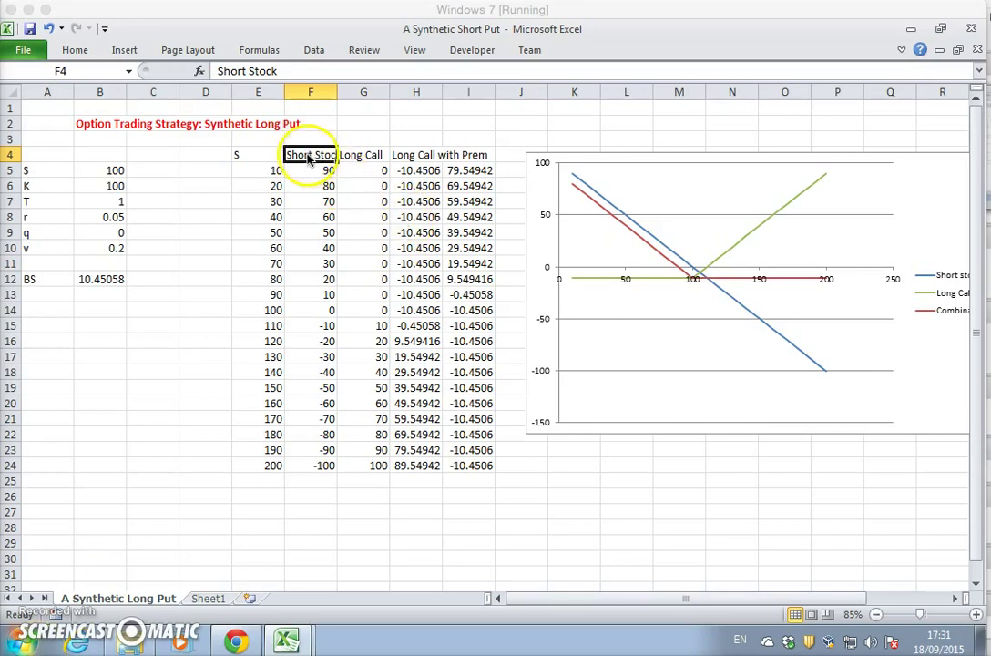
click(261, 71)
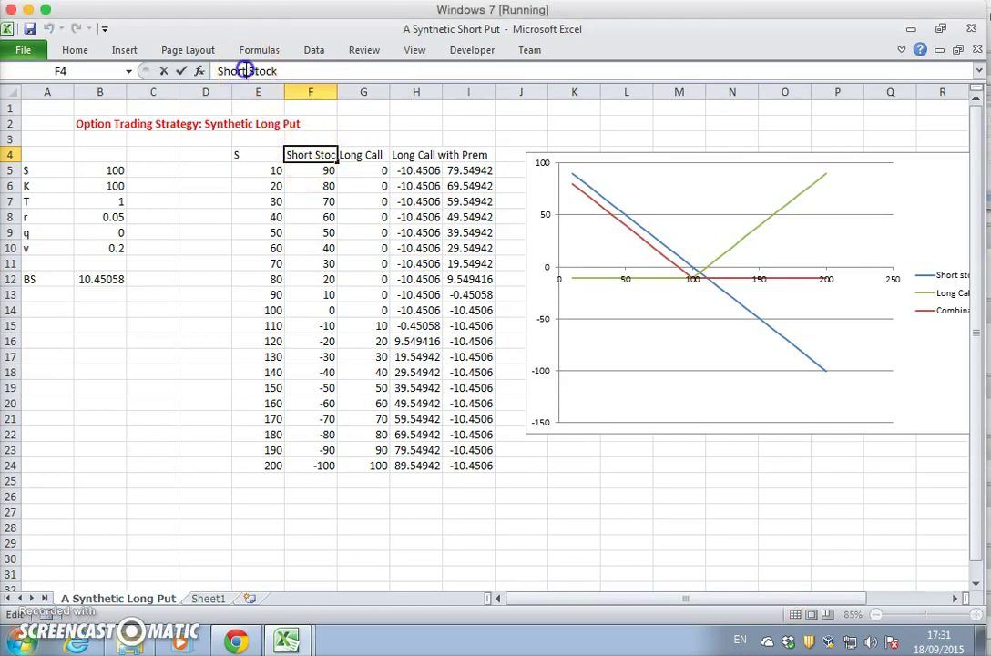
key(BackSpace)
key(BackSpace)
key(BackSpace)
key(BackSpace)
key(BackSpace)
text(Long)
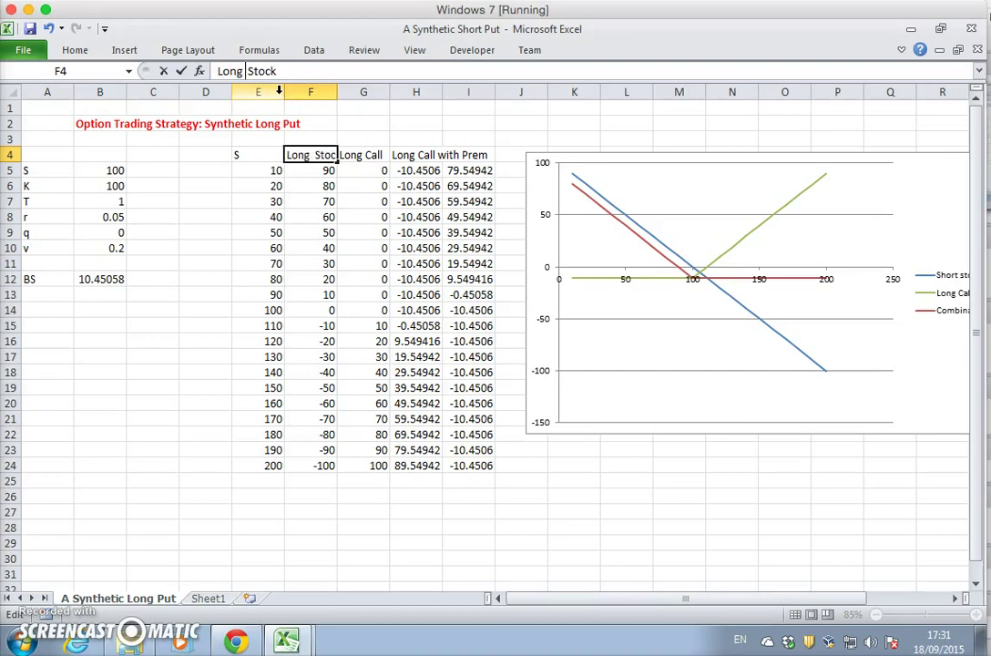
key(Return)
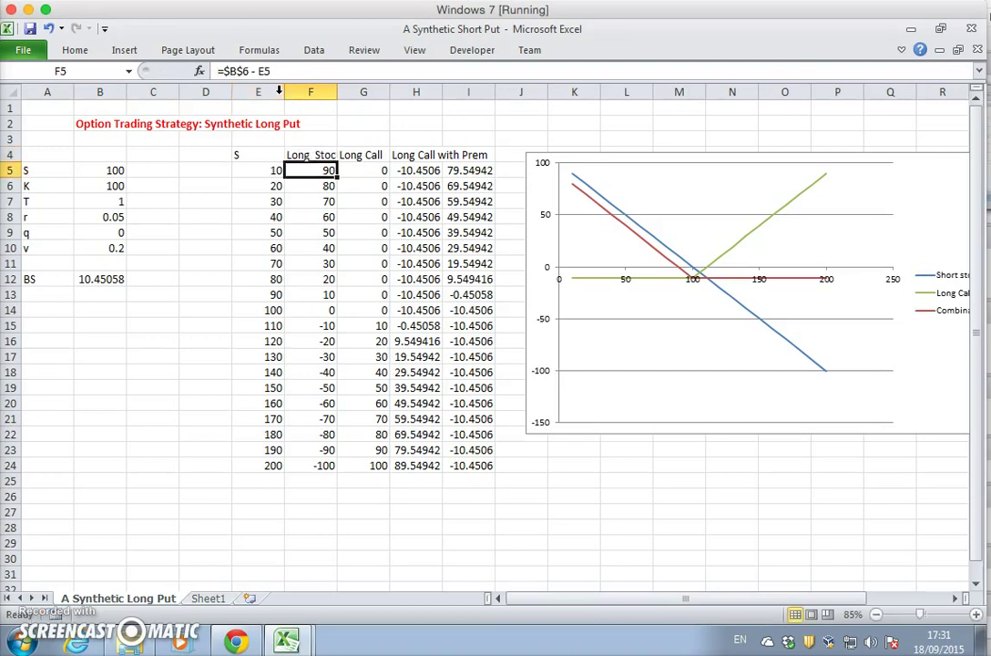
Change the Long Stock formula in F5 to =-($B$6 - E5) and fill it down to F24.
click(956, 597)
click(956, 597)
click(956, 598)
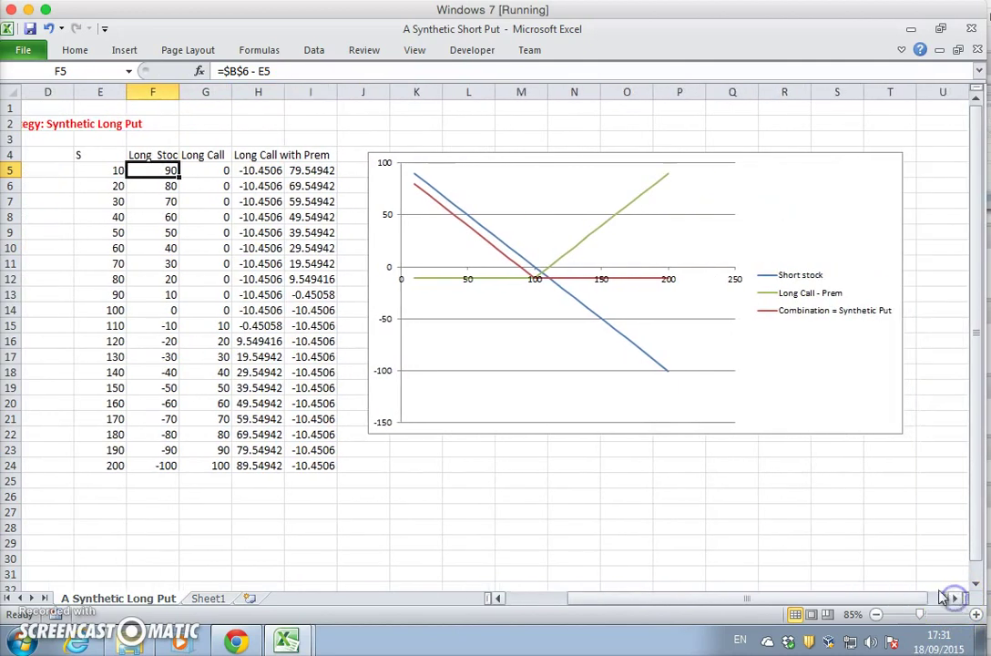
click(107, 170)
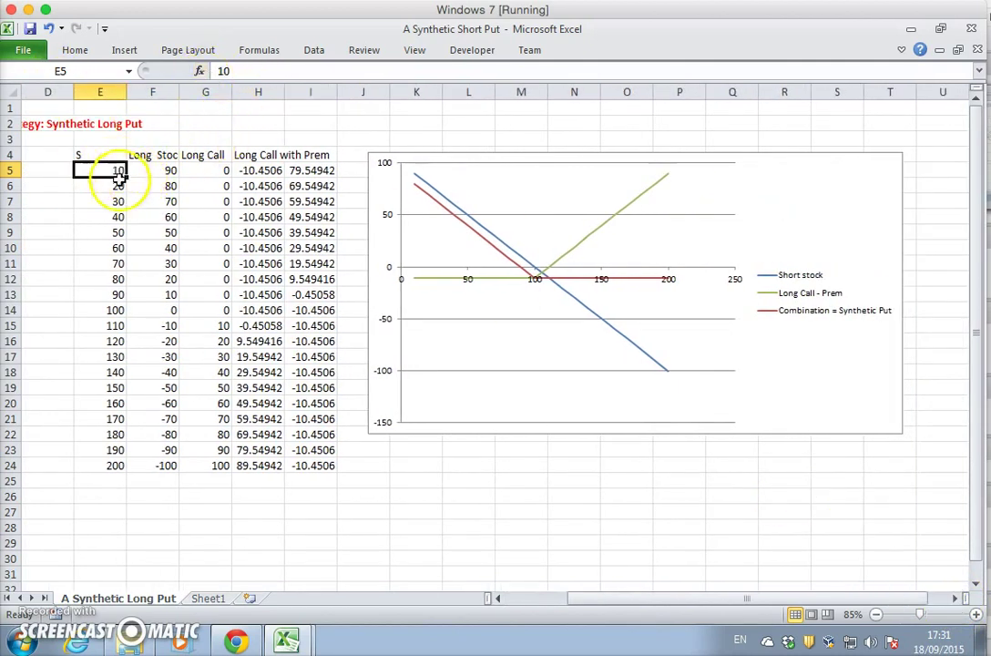
click(153, 155)
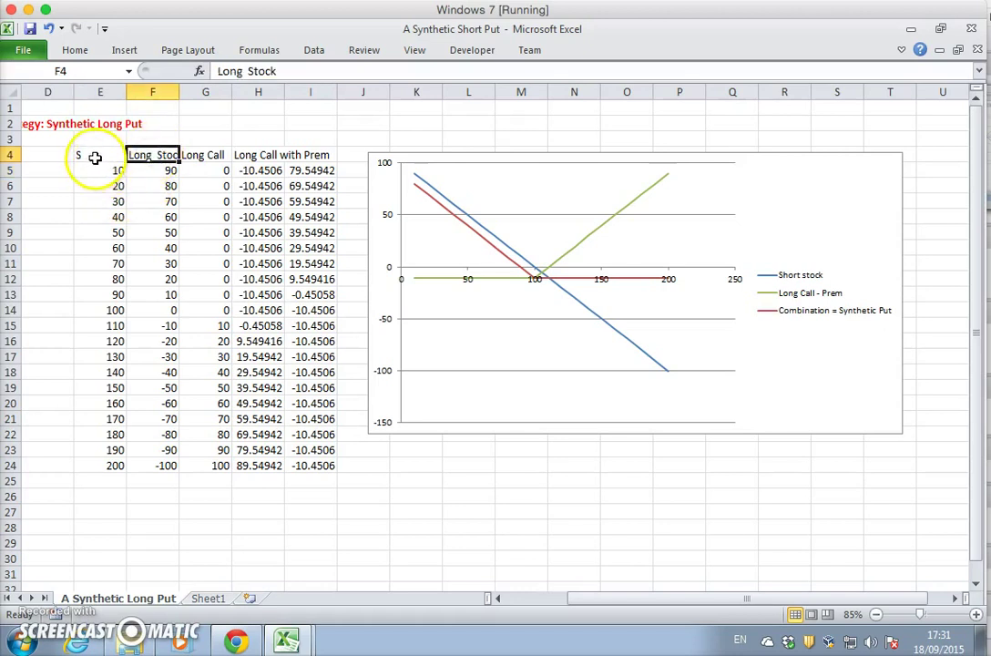
double_click(132, 170)
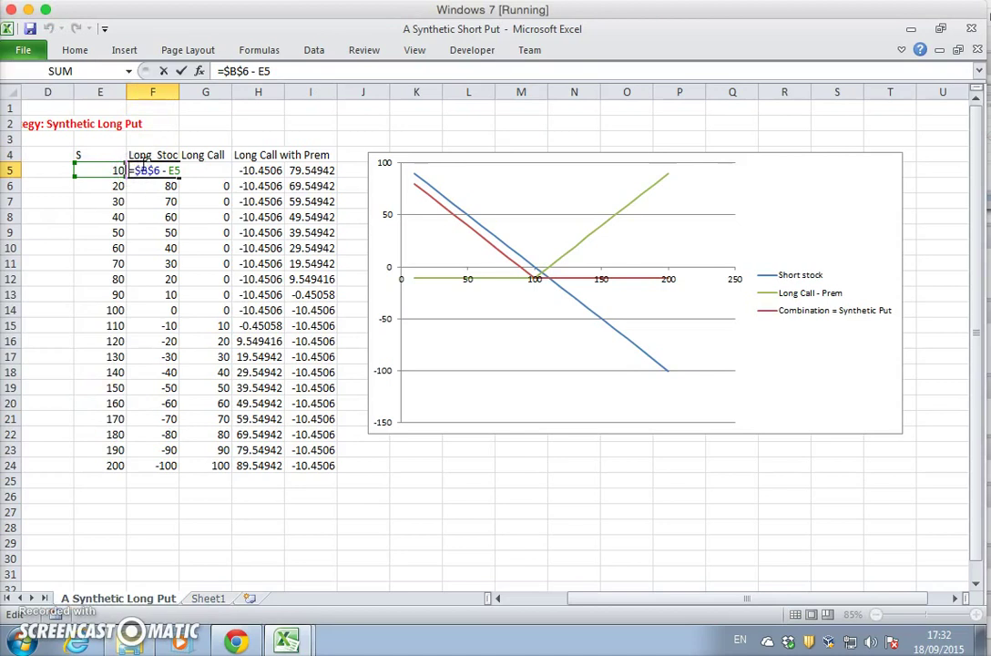
click(226, 70)
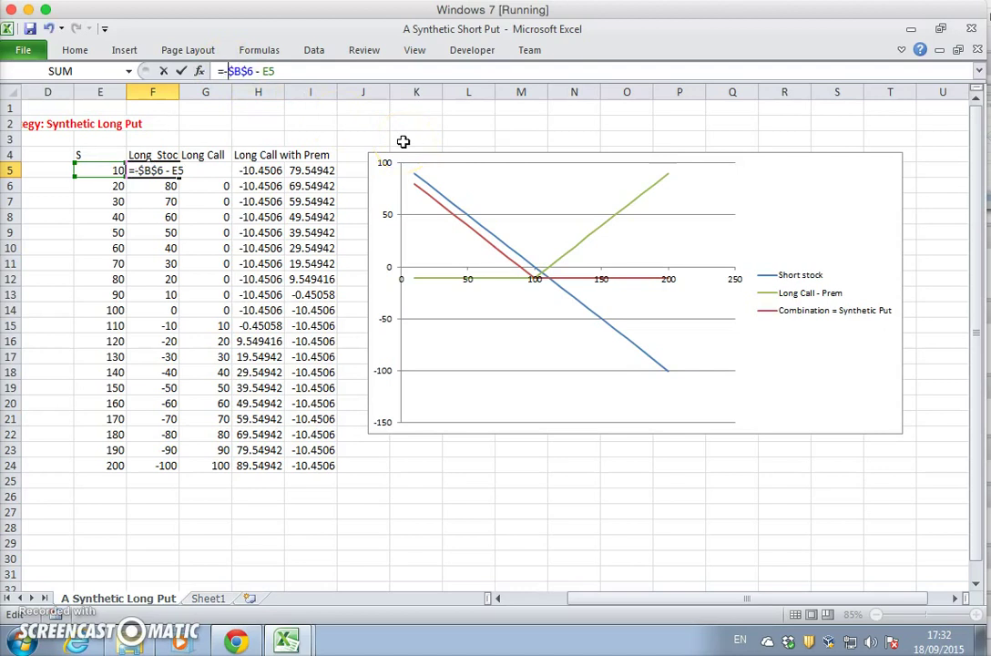
text(-()
click(321, 67)
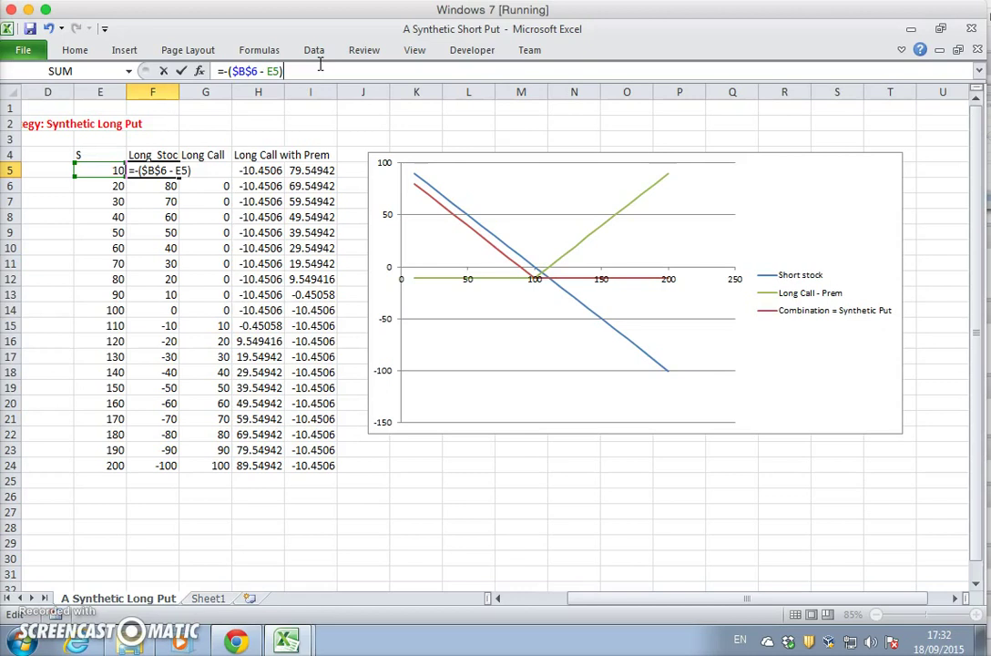
key(Return)
click(162, 170)
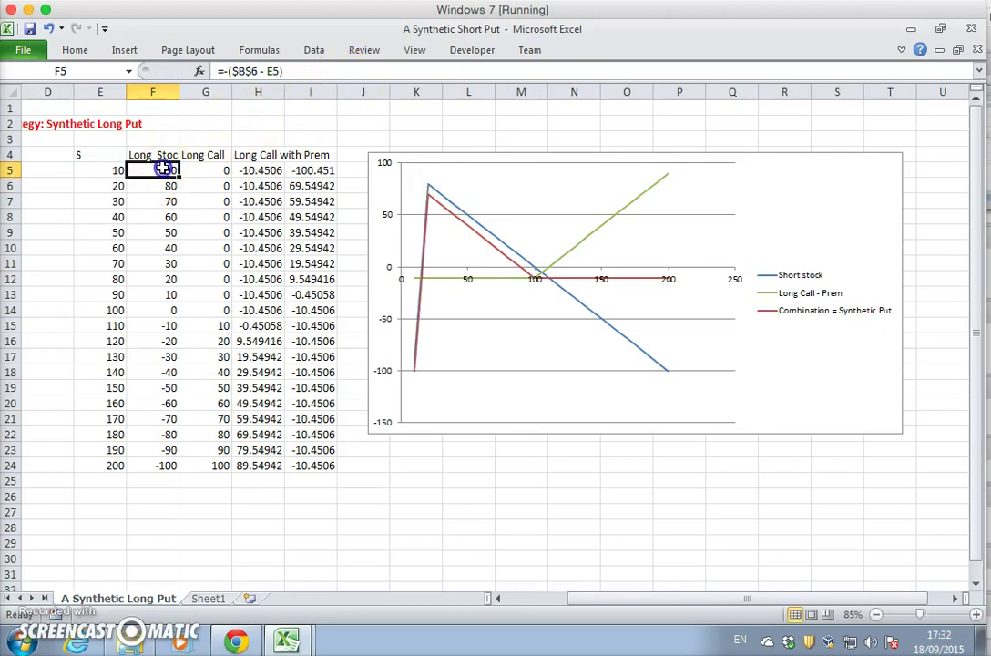
drag(176, 177, 169, 465)
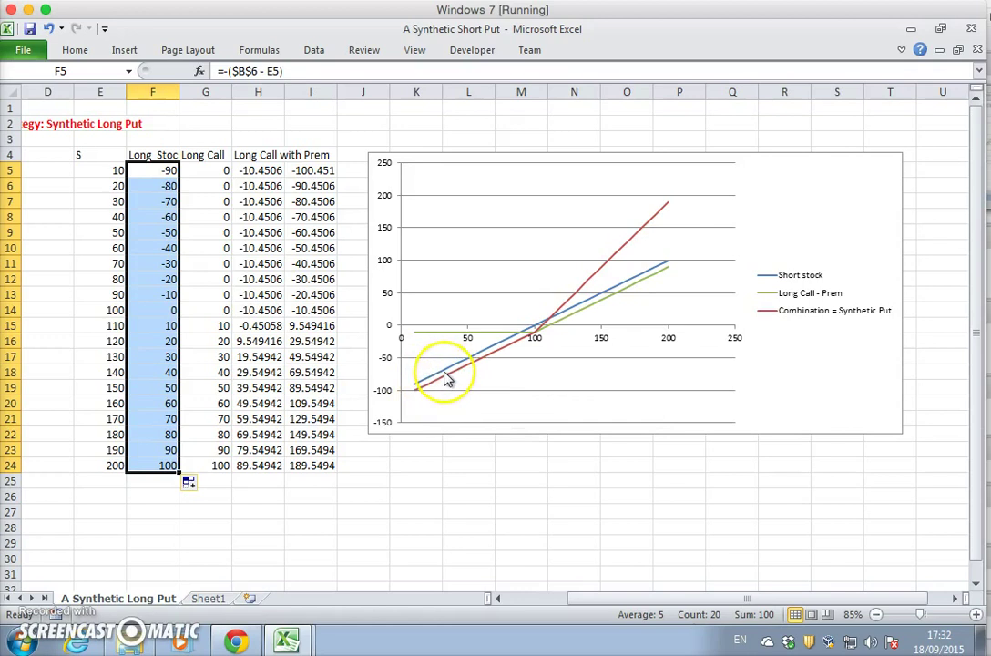
Undo the Long Stock formula changes and redo them to compare the payoff lines in the chart.
mouse_move(446, 379)
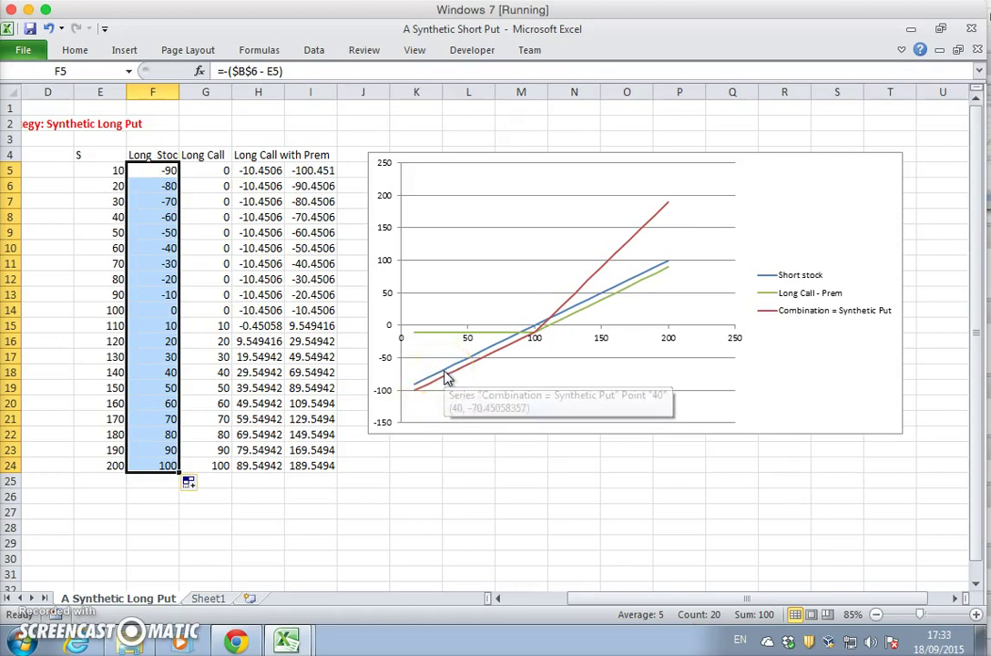
click(47, 28)
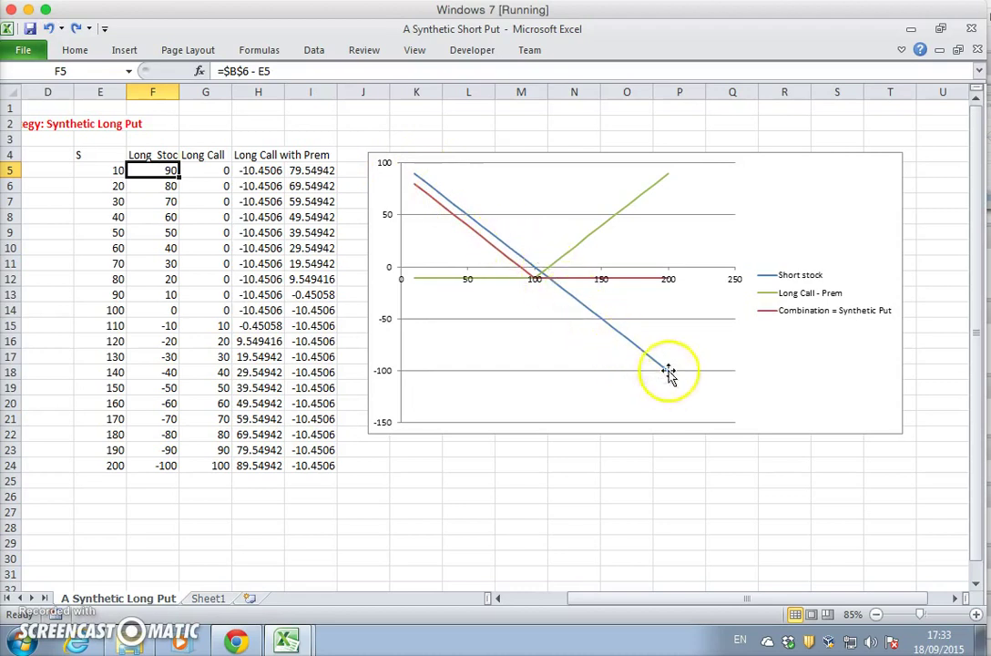
click(76, 29)
click(77, 29)
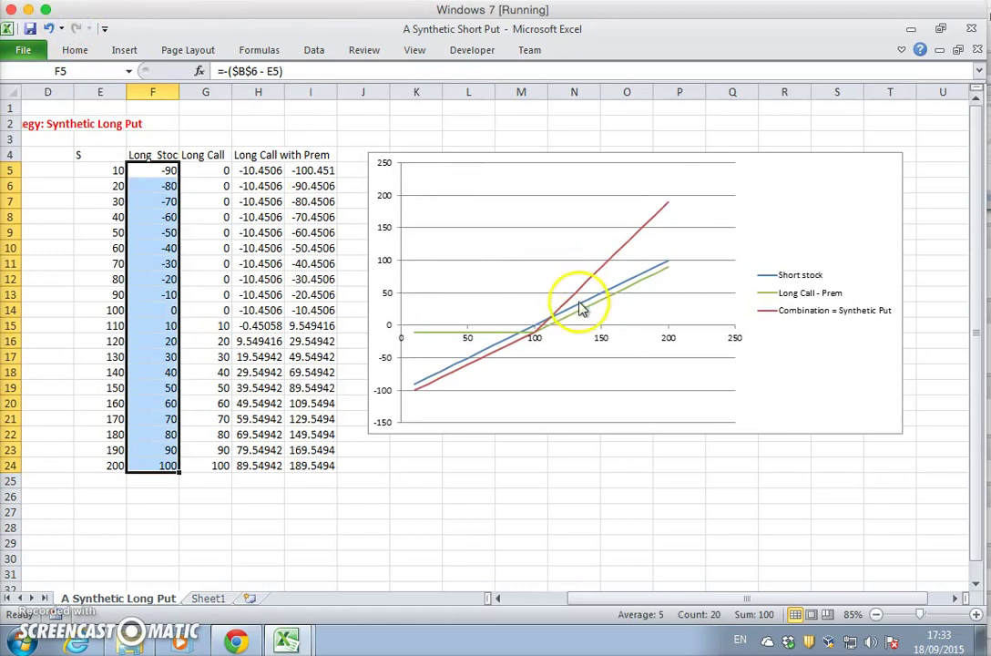
mouse_move(580, 313)
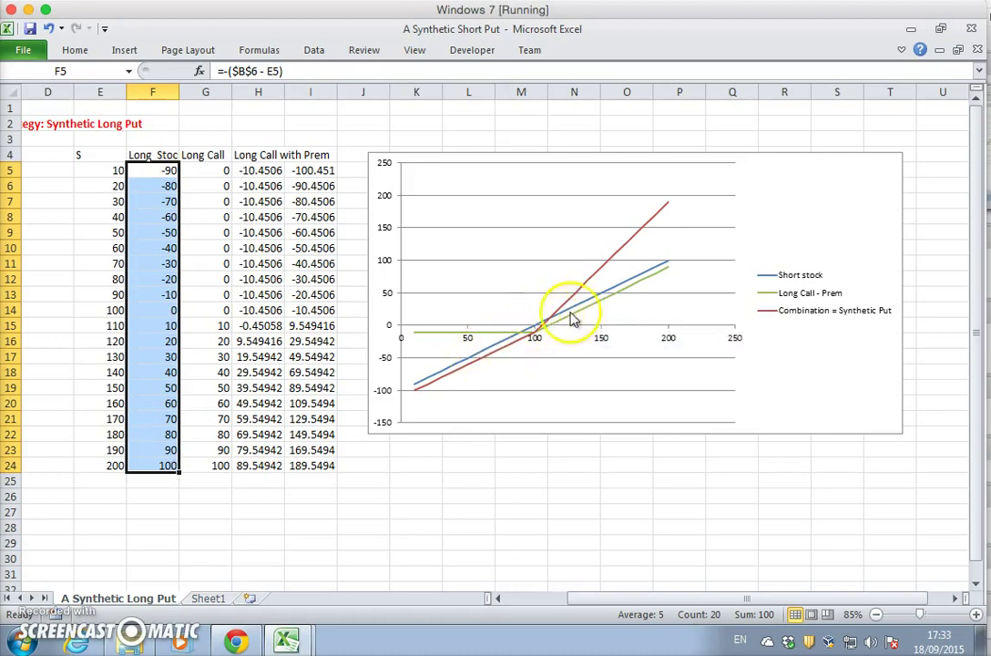
Change the column header in G4 to "Short Call".
click(205, 172)
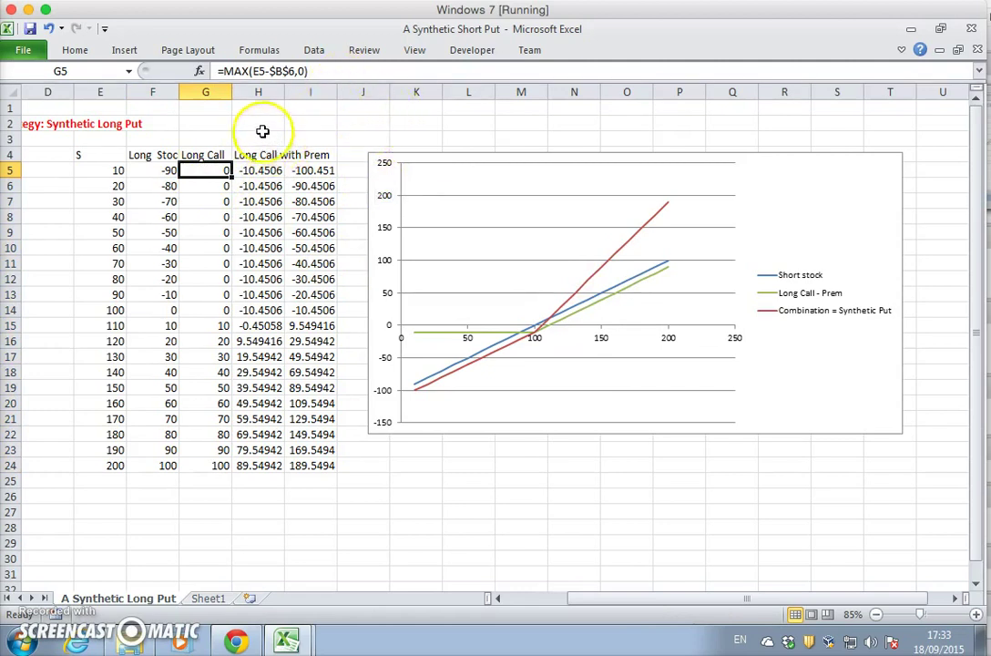
click(205, 155)
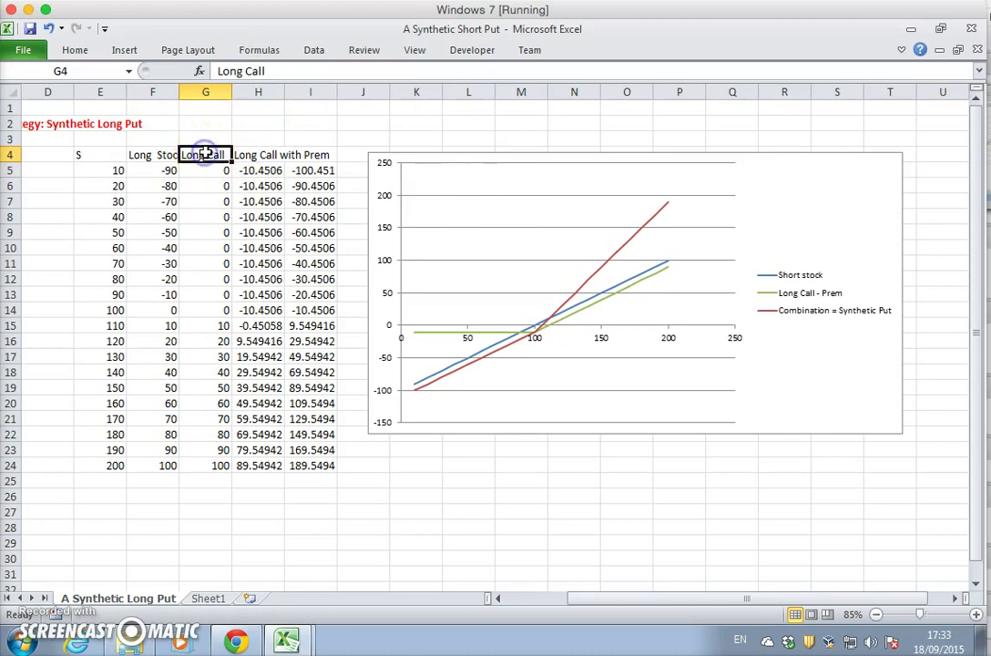
click(246, 71)
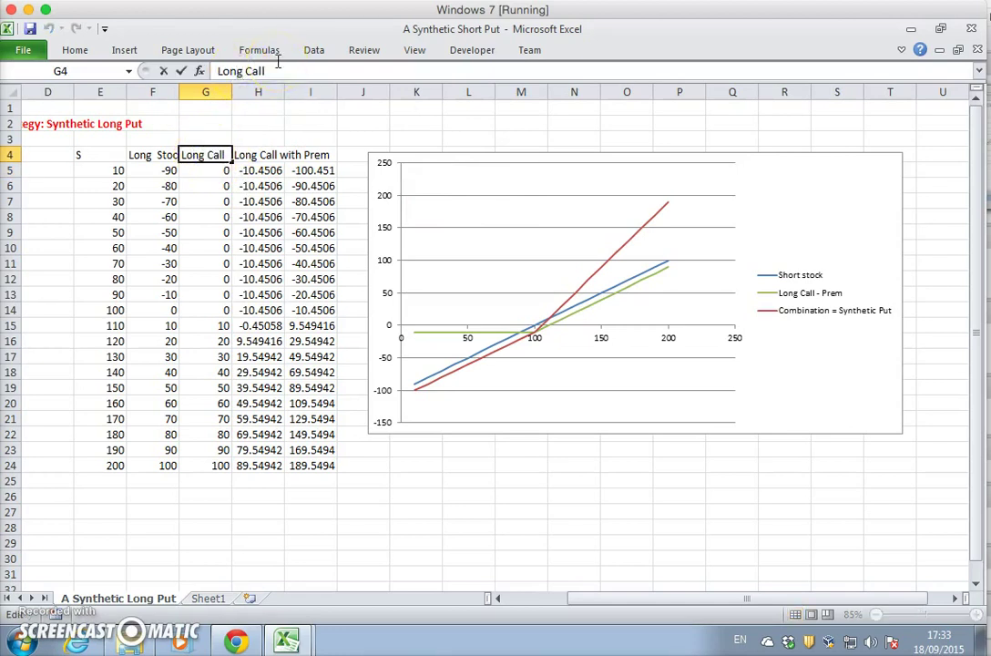
key(BackSpace)
key(BackSpace)
key(BackSpace)
key(BackSpace)
key(BackSpace)
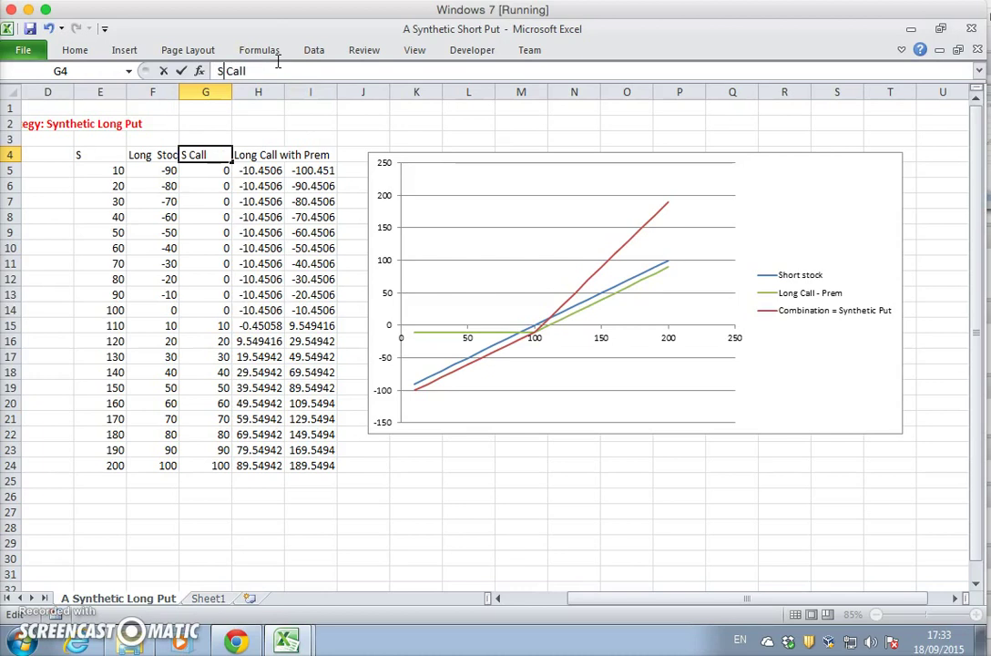
text(ort)
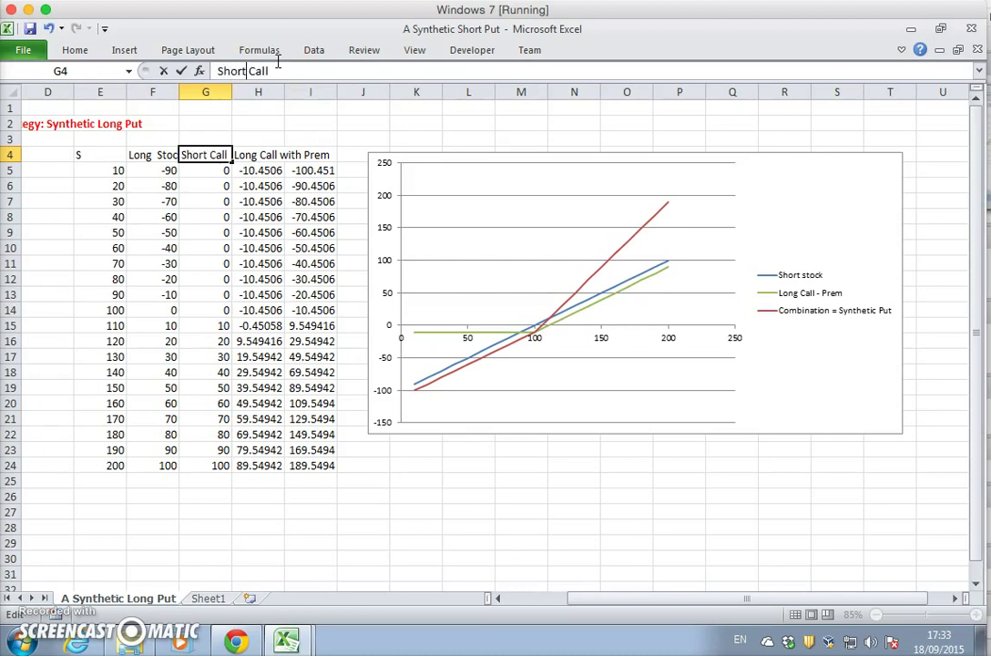
key(Return)
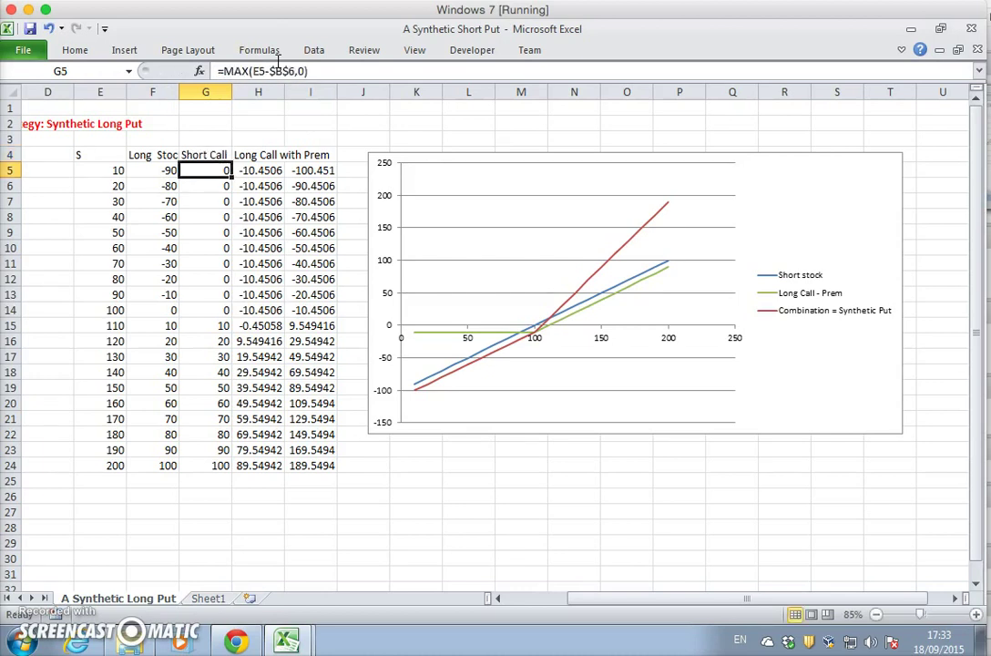
Change the Short Call formula in G5 to =-MAX(E5-$B$6,0) and fill it down to G24.
click(224, 71)
text(-)
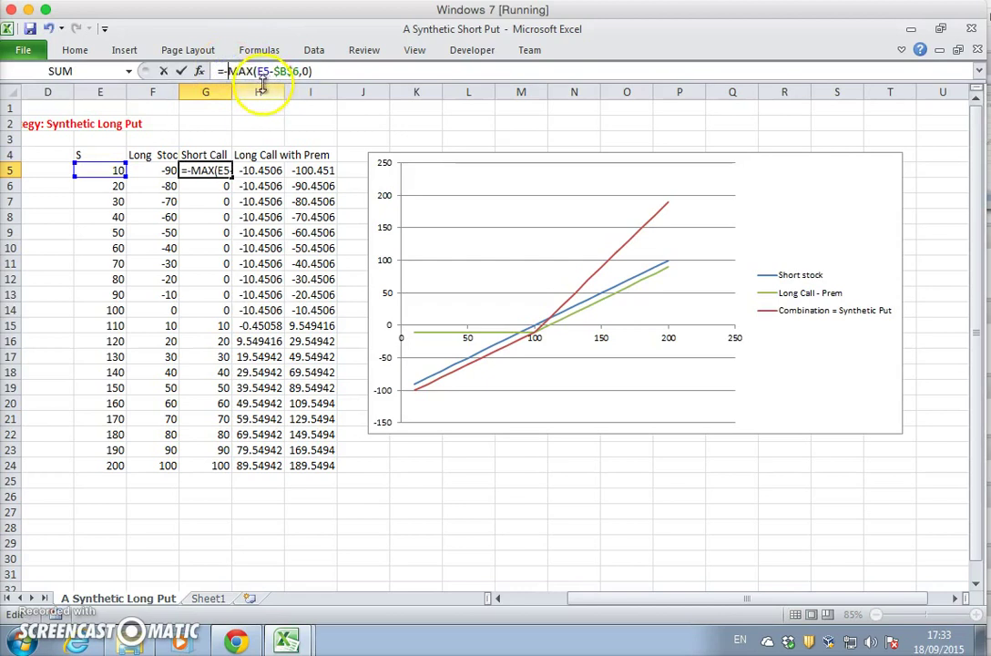
key(Return)
click(226, 171)
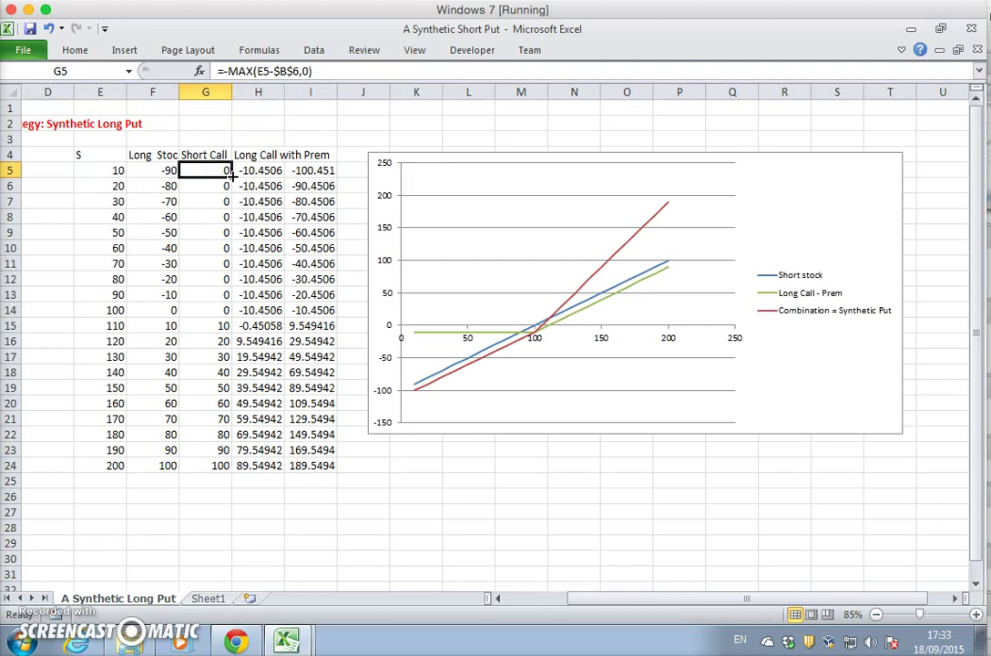
drag(233, 176, 213, 466)
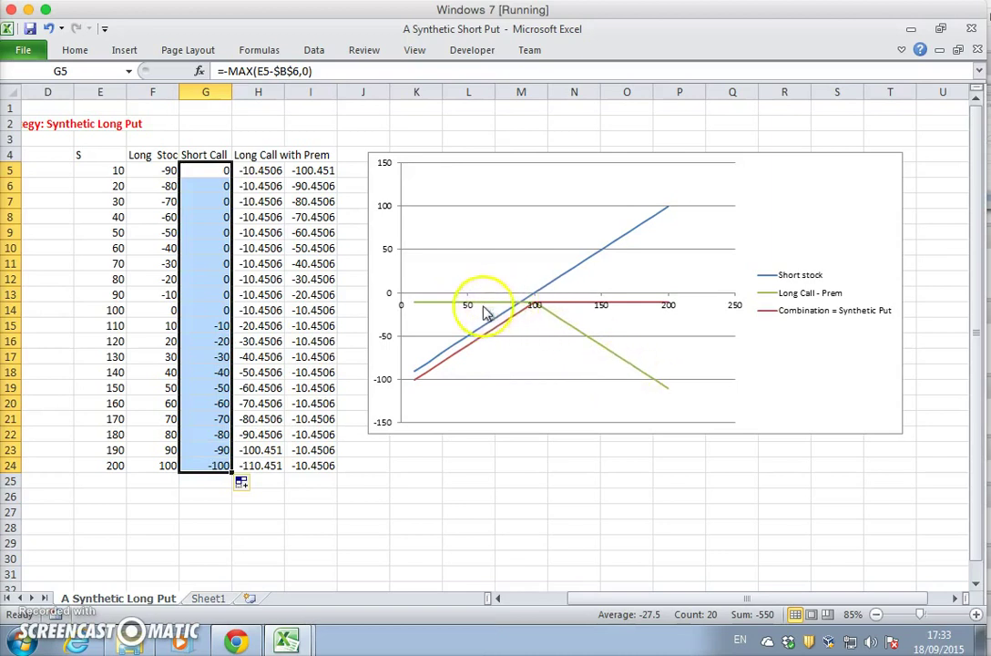
Check which cells the combined payoff formula in I5 adds and inspect the short call line in the chart.
double_click(305, 171)
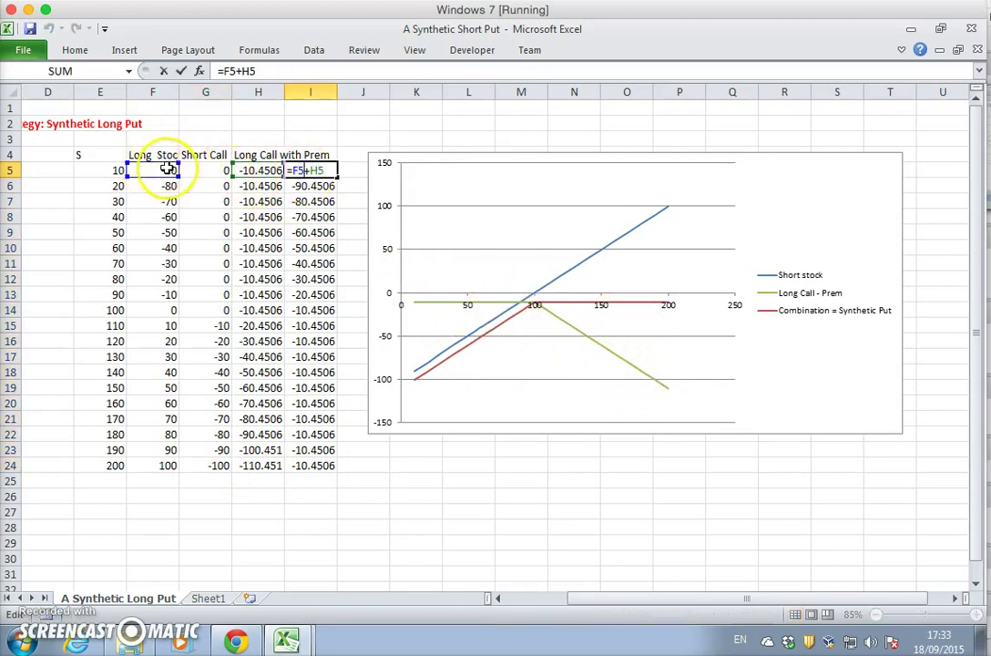
key(Return)
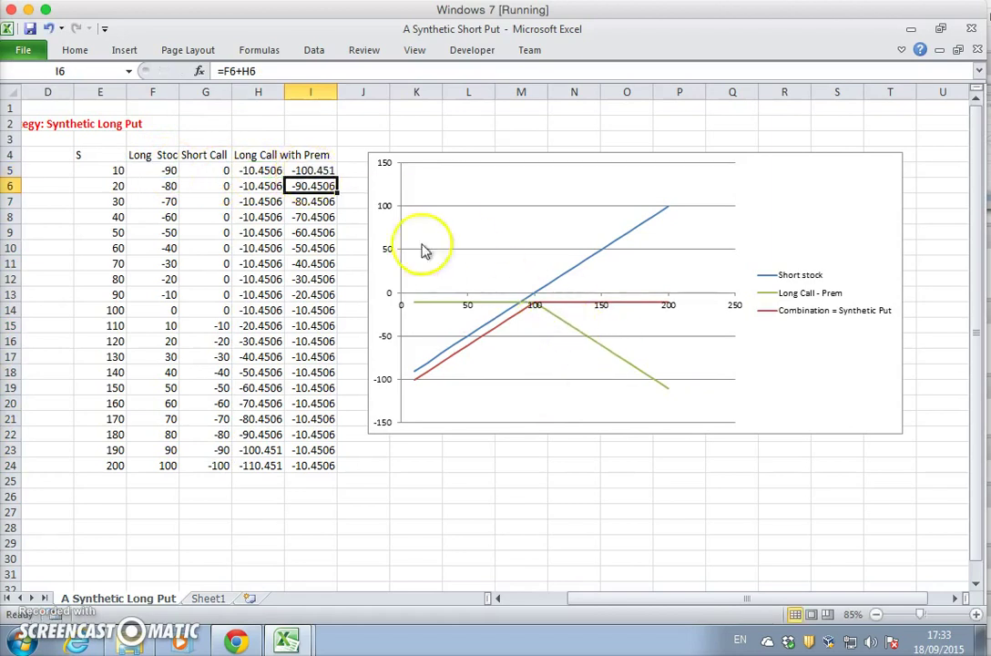
click(318, 170)
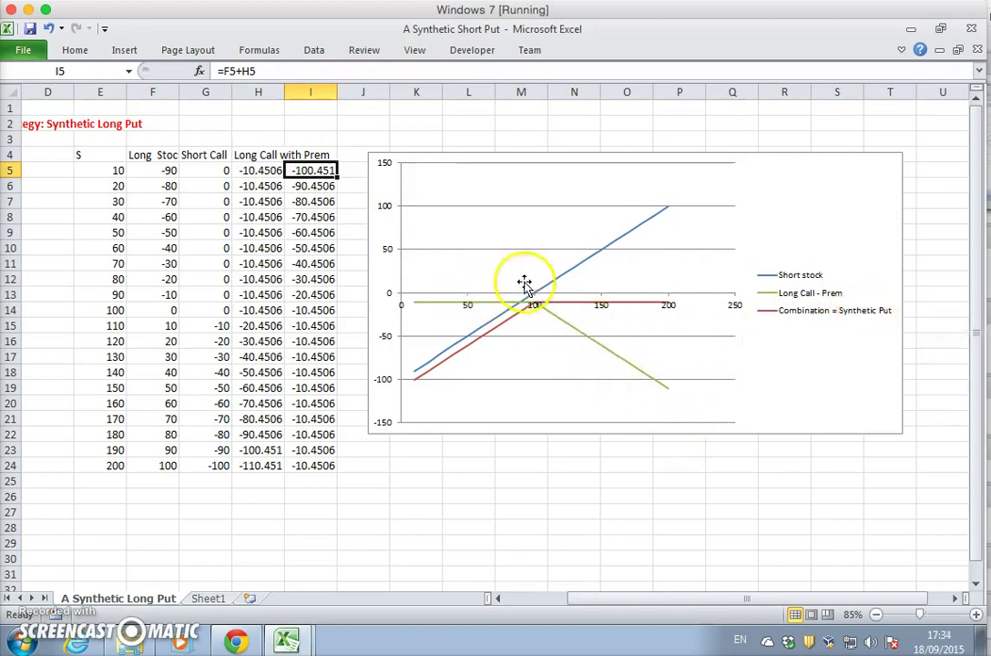
mouse_move(625, 369)
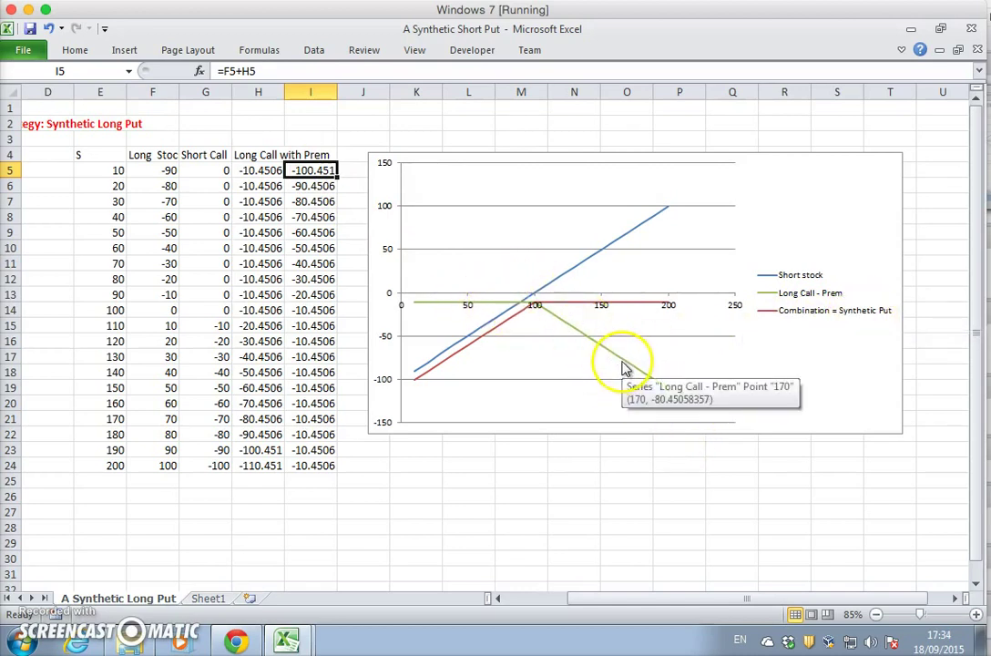
Open the payoff chart's data source settings.
right_click(759, 215)
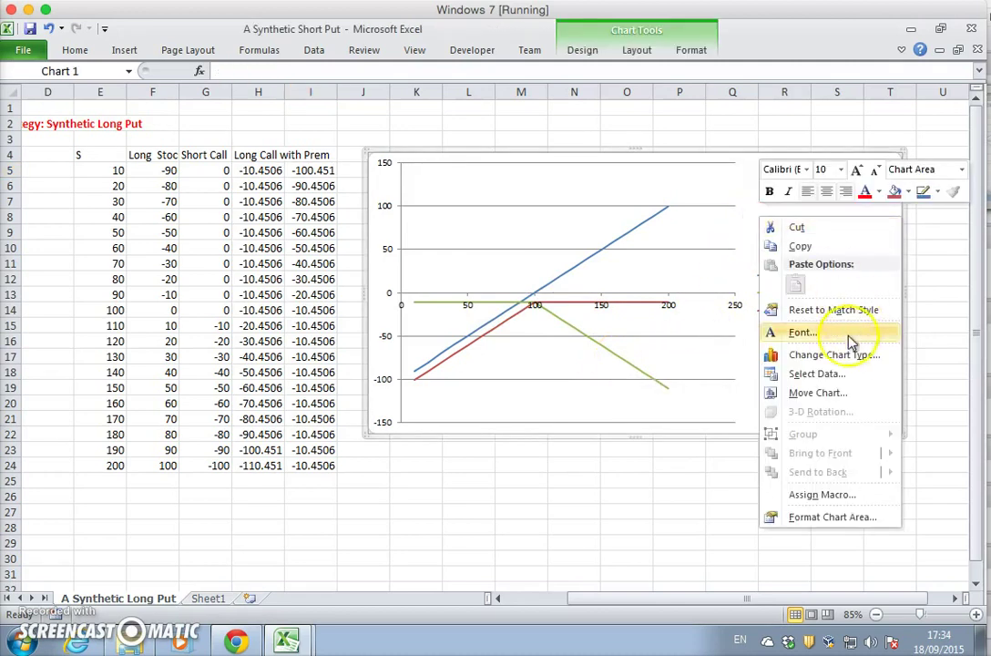
click(825, 375)
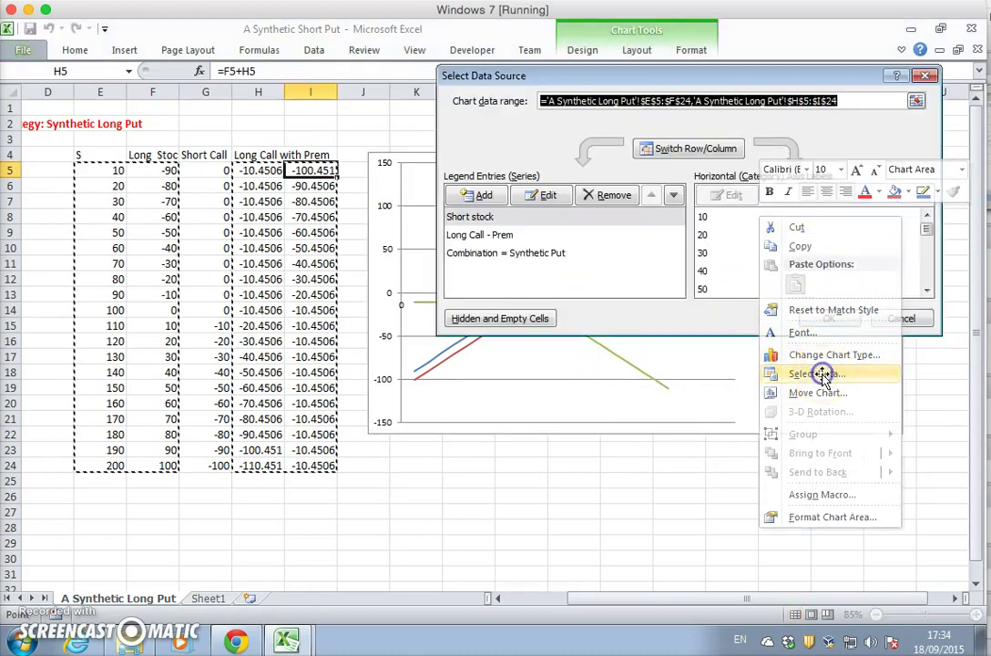
click(493, 218)
click(539, 193)
double_click(592, 168)
key(Right)
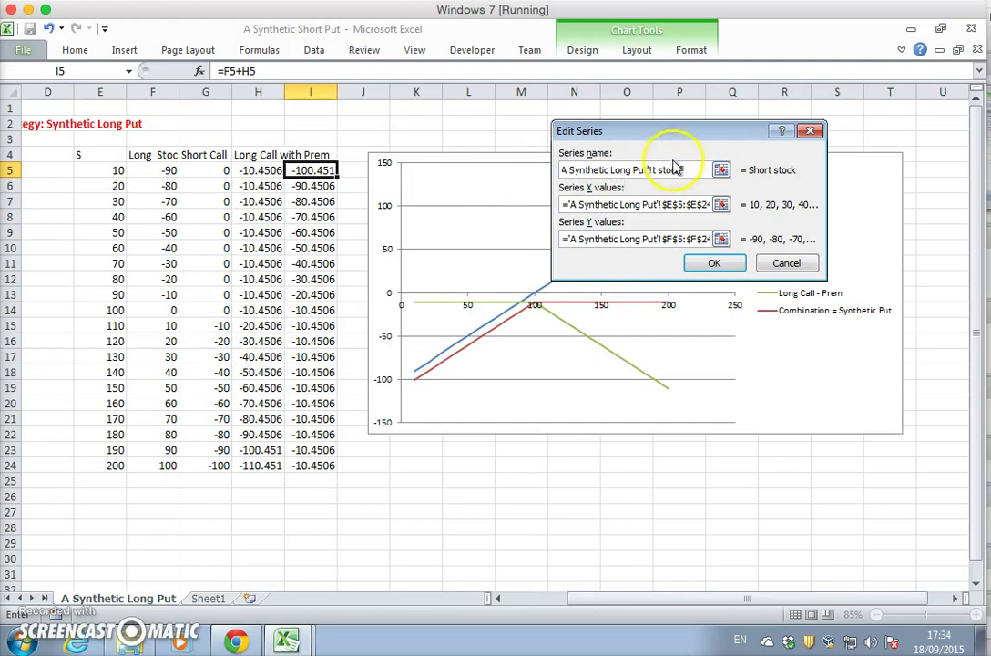
click(786, 263)
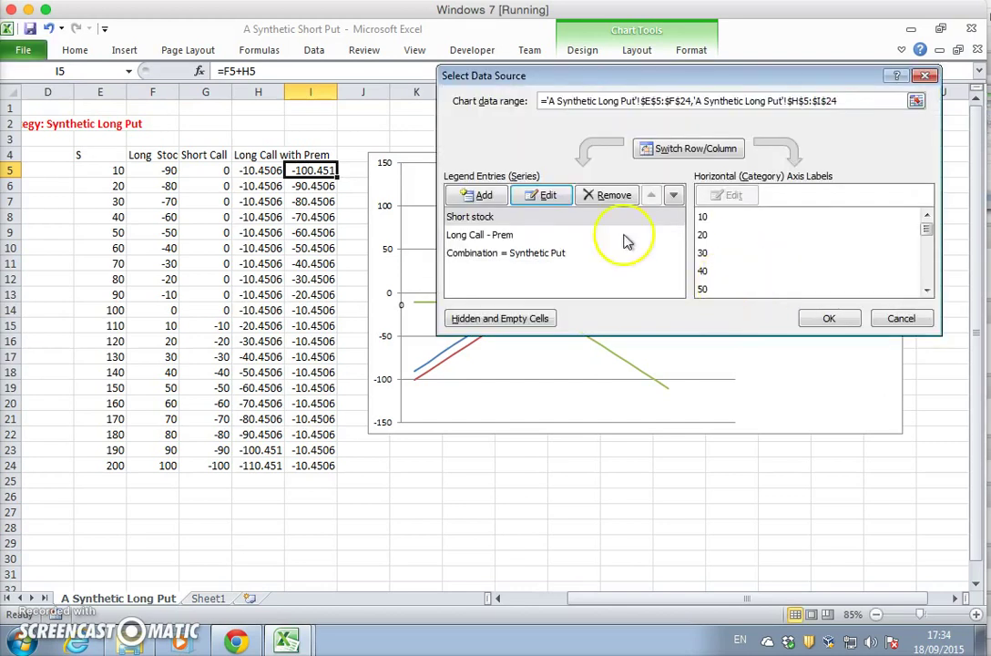
Rename the "Short stock" chart series as "Long Stock".
click(541, 225)
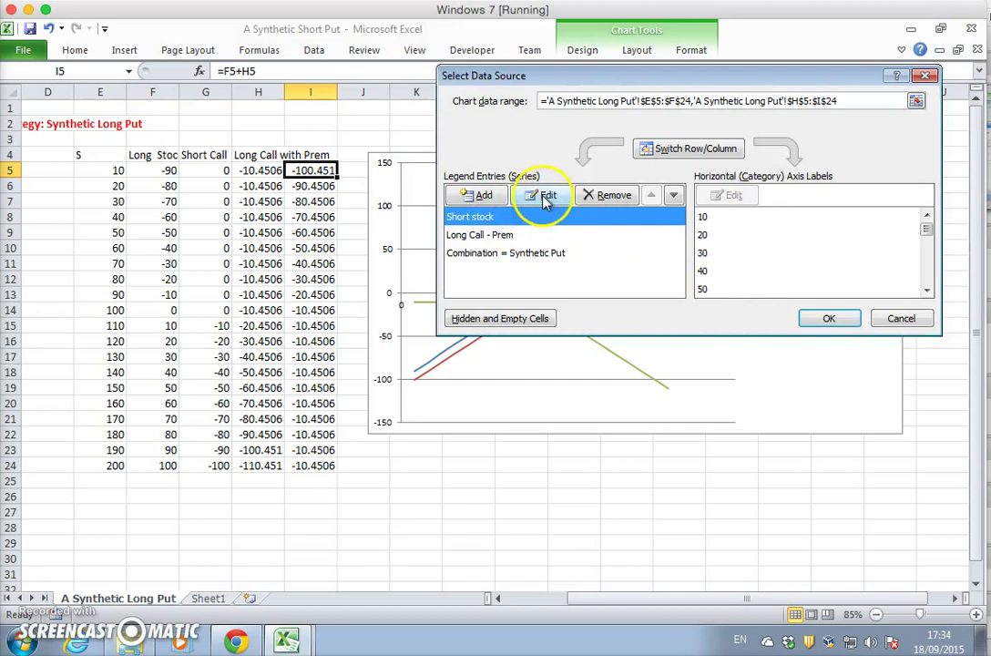
click(546, 195)
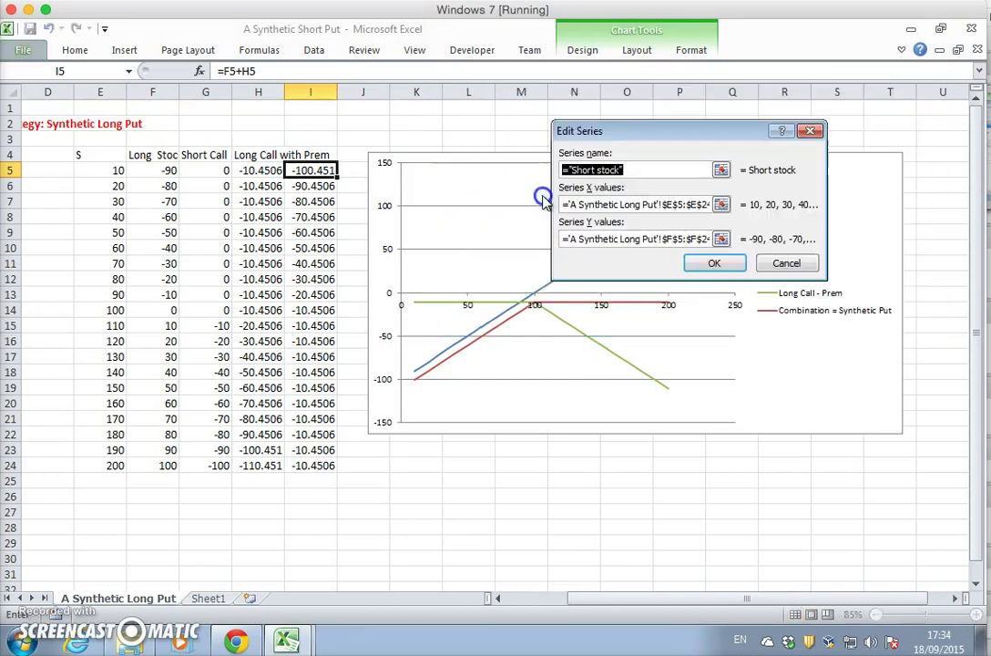
click(619, 169)
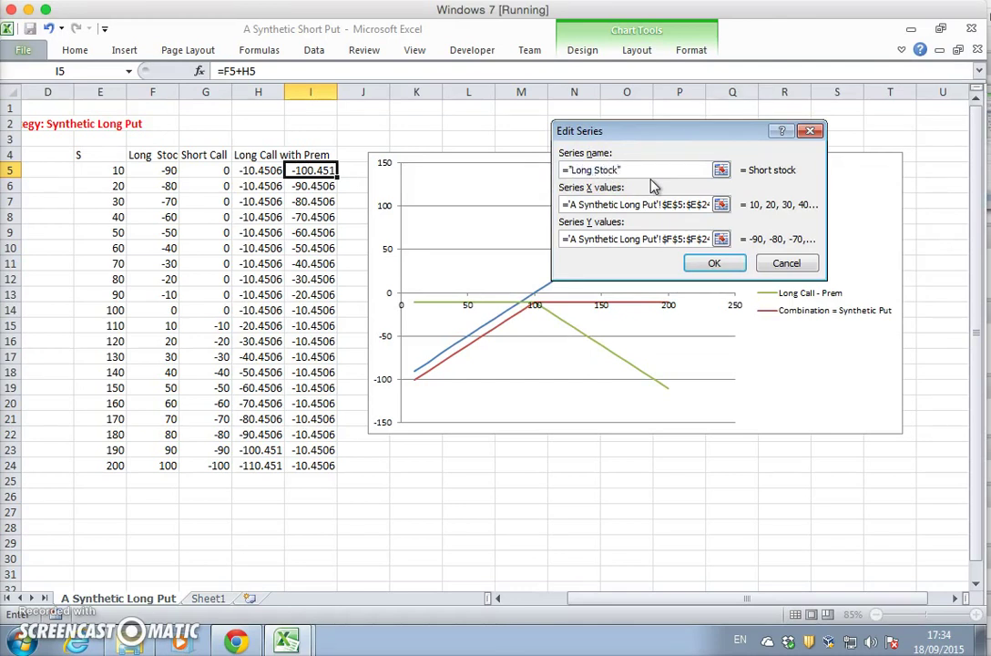
click(714, 262)
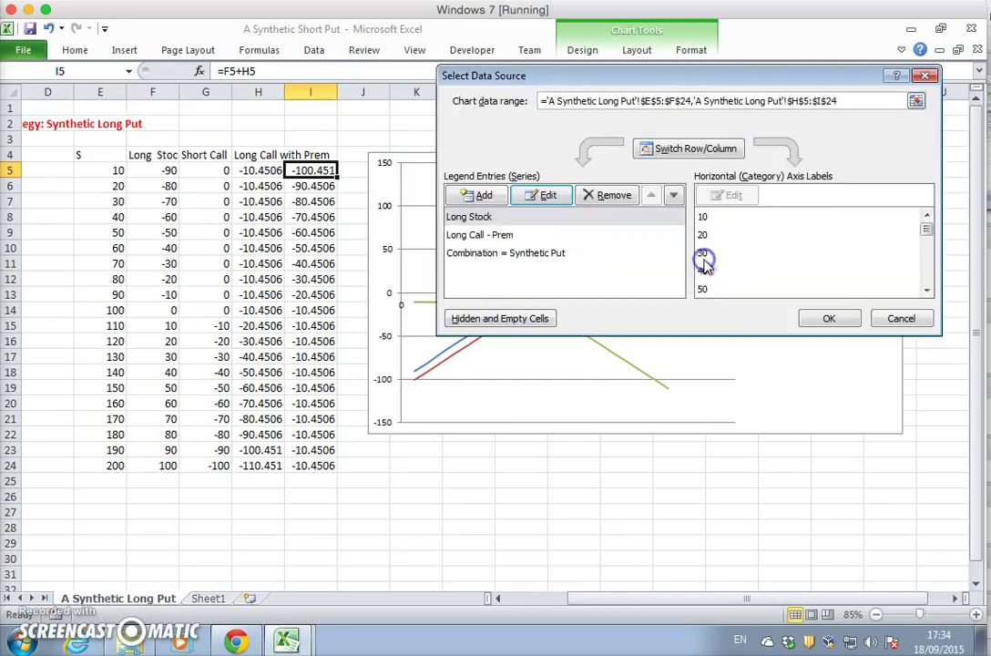
Rename the "Long Call - Prem" chart series as "Short Call - Prem" and apply the data source changes.
click(510, 234)
click(547, 195)
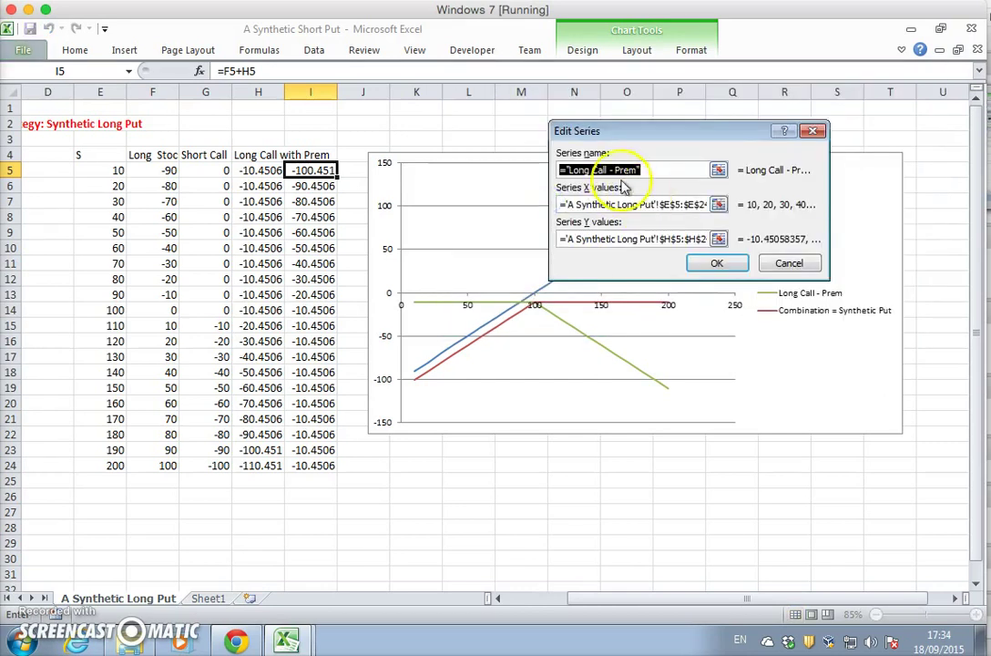
click(605, 169)
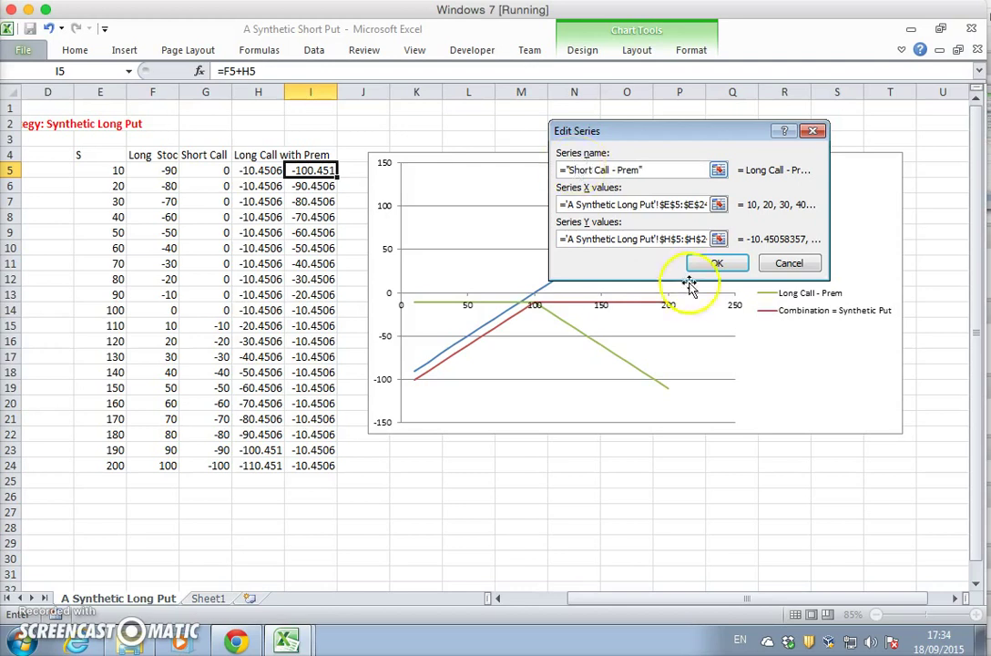
click(714, 264)
click(848, 319)
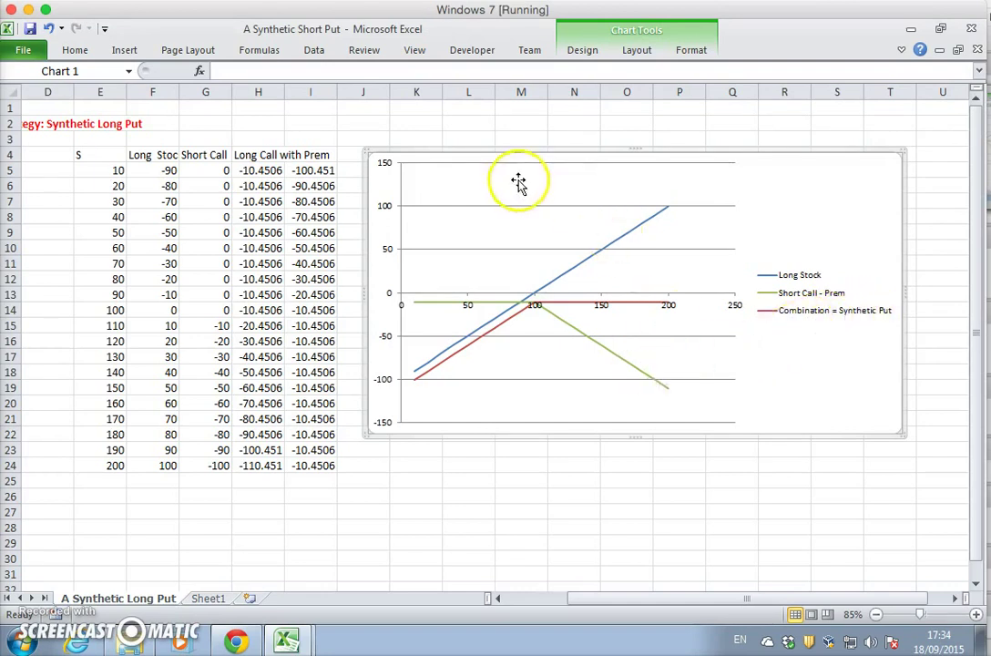
Apply a chart layout with titles on both axes, a dense grid of gridlines and the legend beside the plot.
click(582, 53)
click(368, 109)
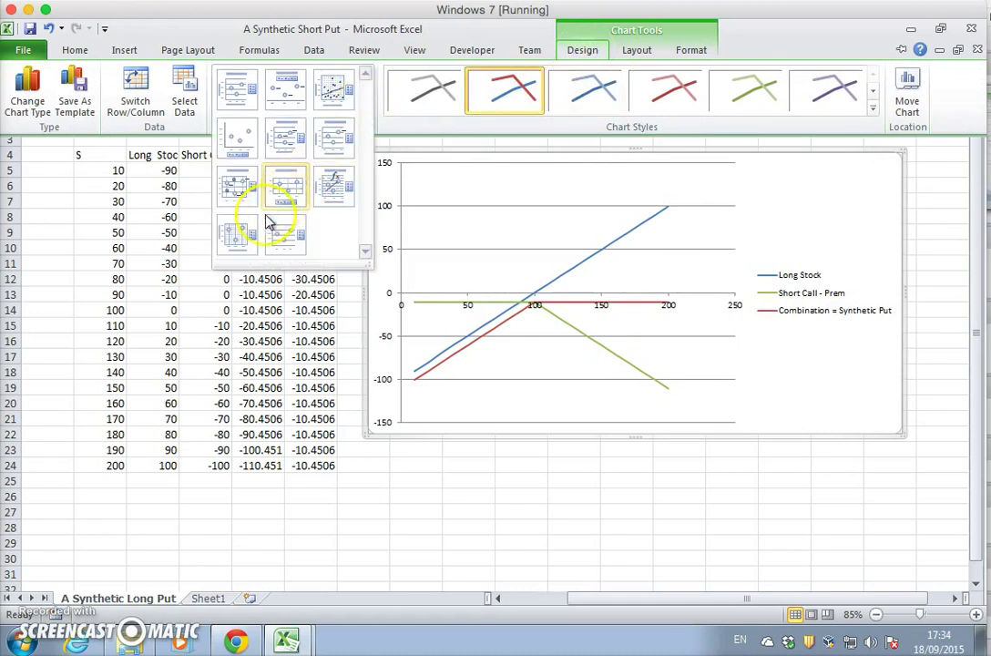
click(237, 228)
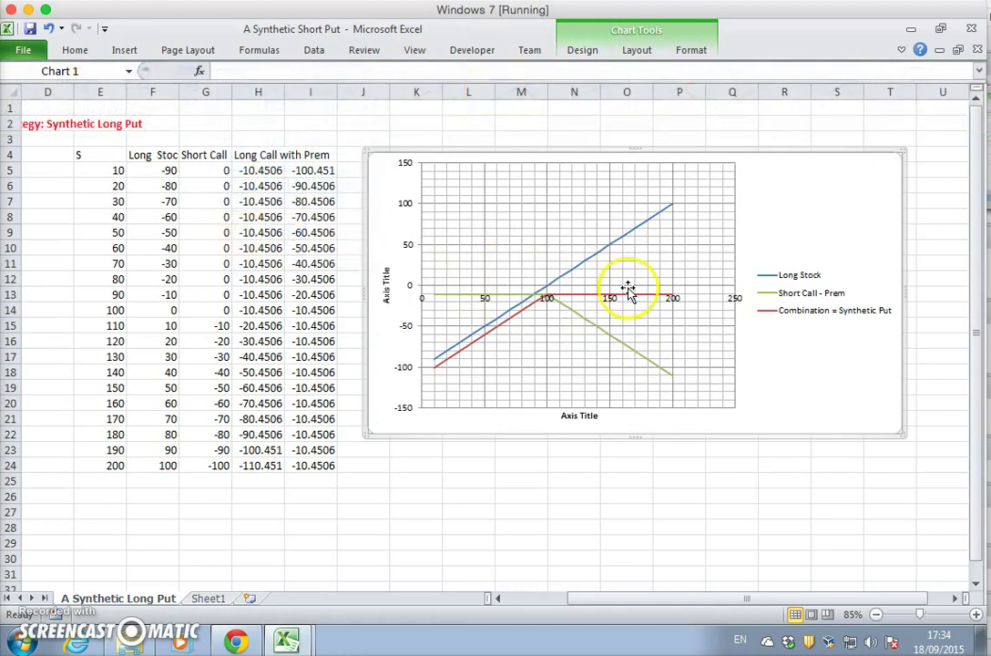
Set the chart's vertical axis title to "Synthetic put".
click(385, 276)
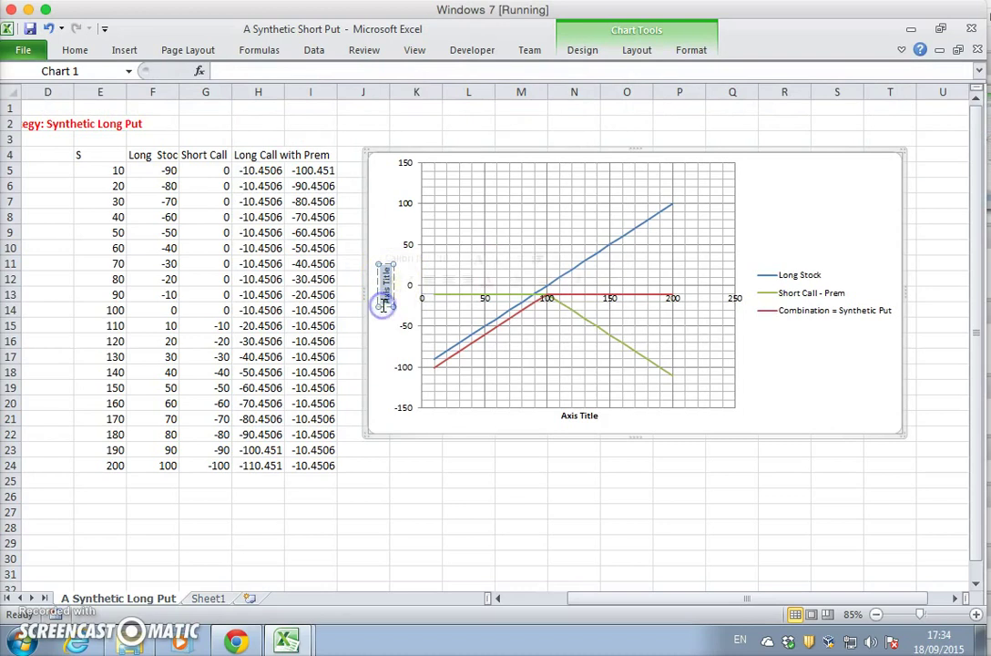
text(P)
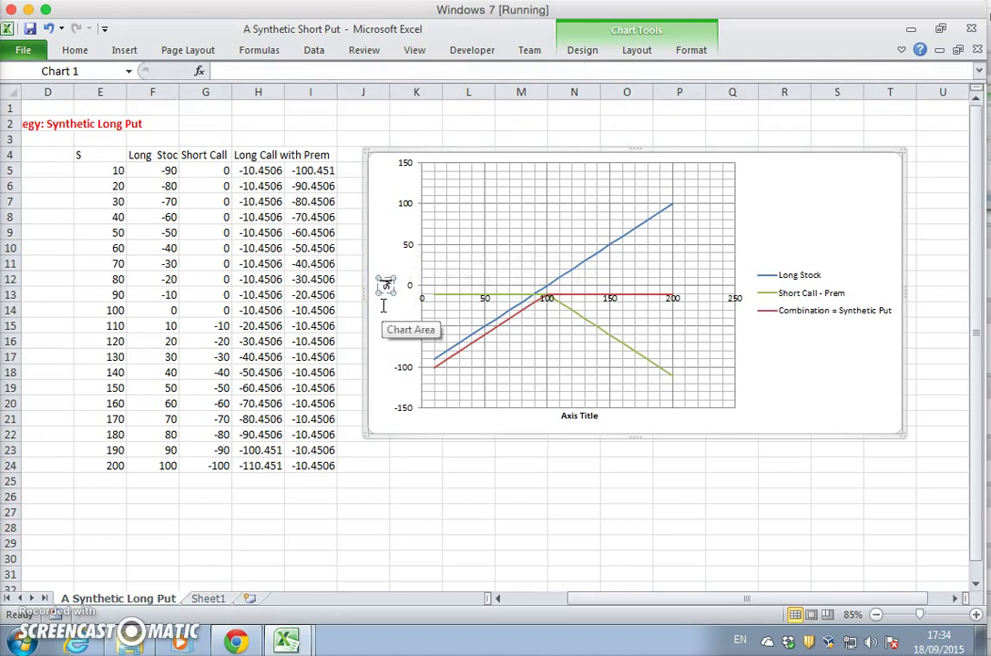
text(ynthetic pu)
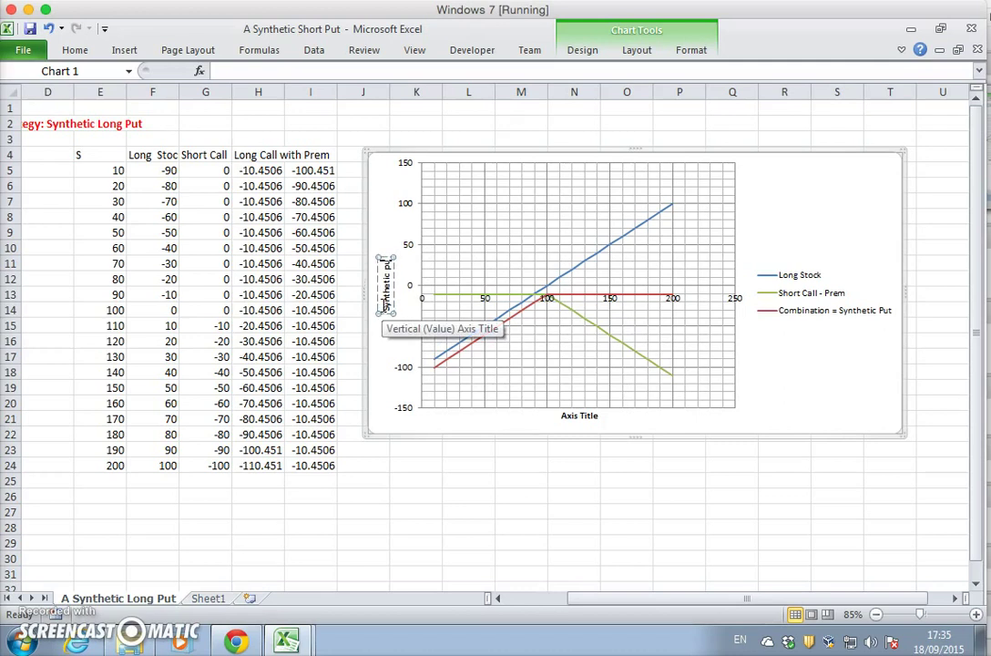
text(t)
Set the chart's horizontal axis title to "S".
click(571, 411)
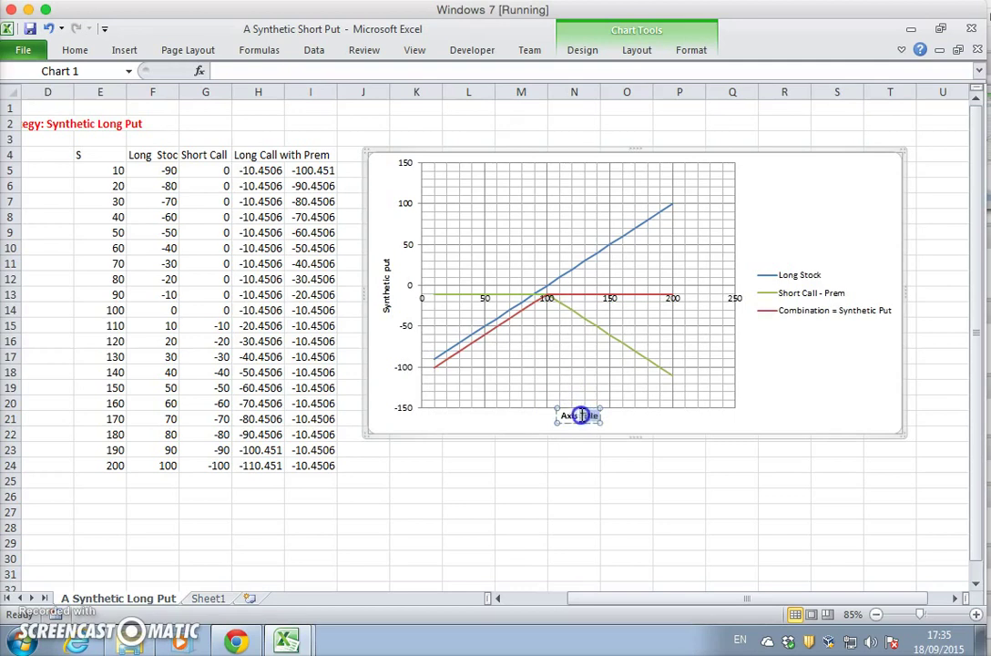
key(Delete)
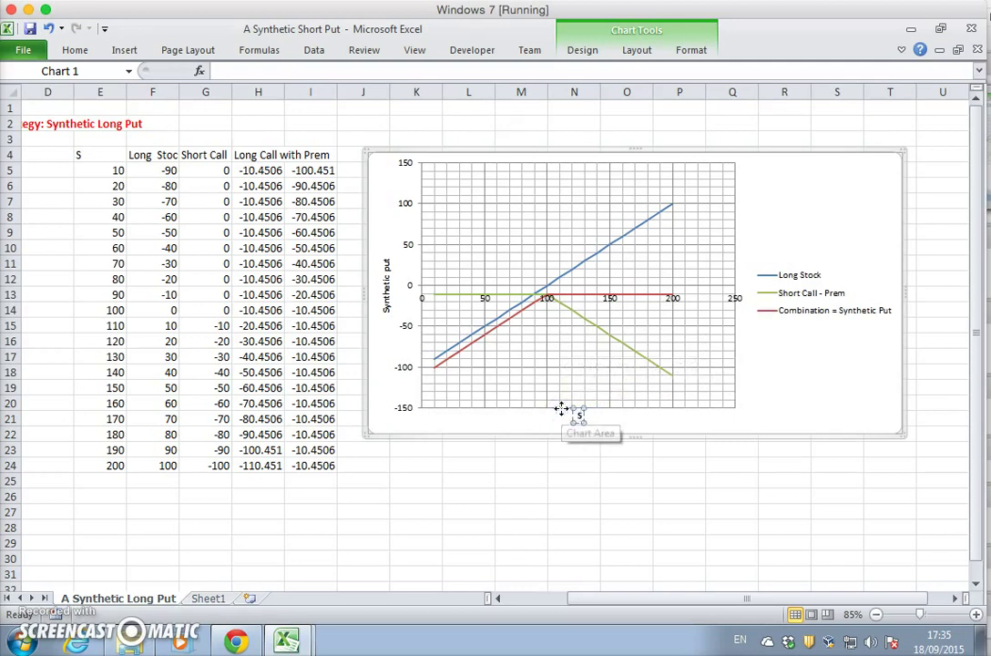
click(752, 384)
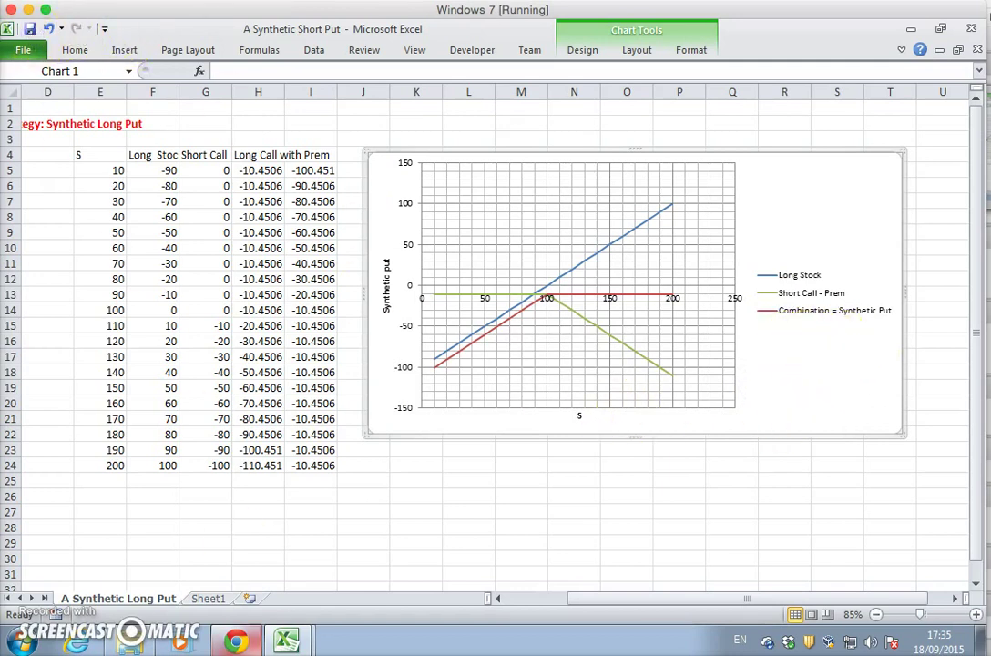
Change the sheet heading in B2 to "Option Trading Strategy: Synthetic Short Put".
mouse_move(235, 641)
click(497, 598)
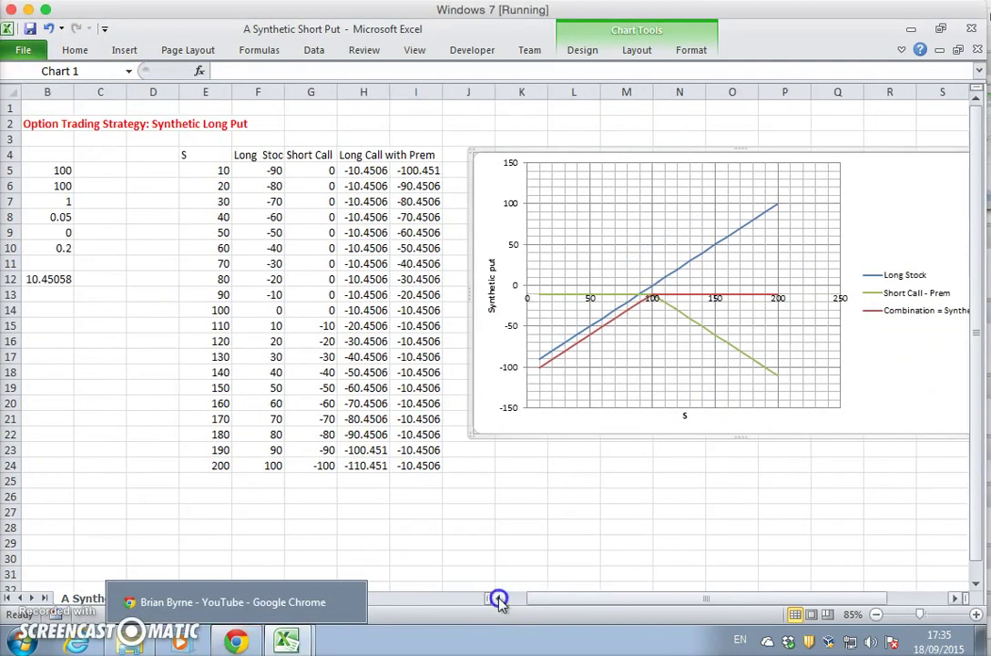
click(79, 124)
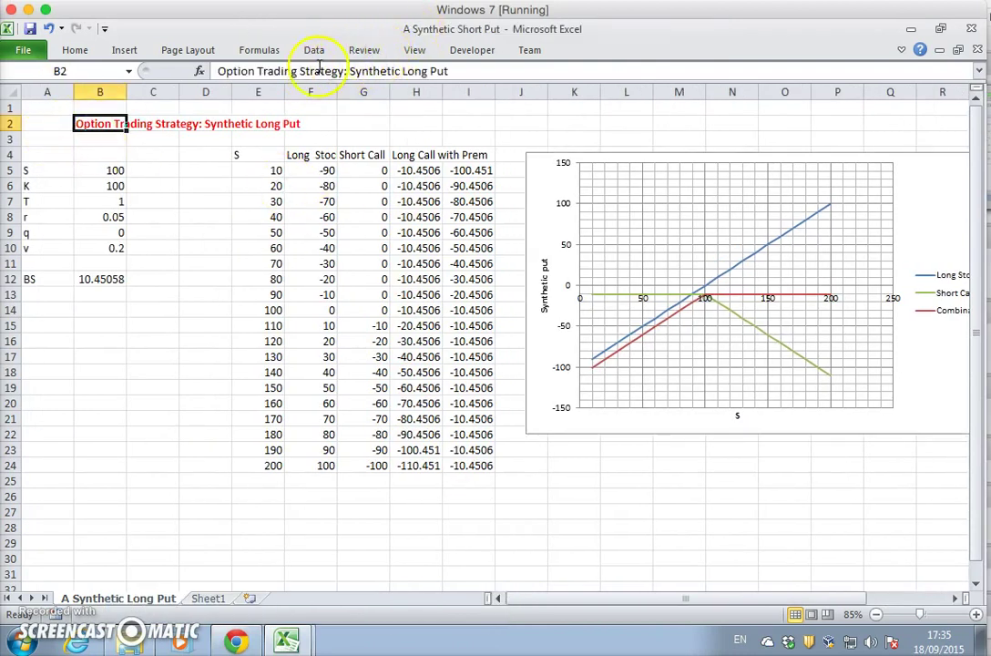
double_click(411, 71)
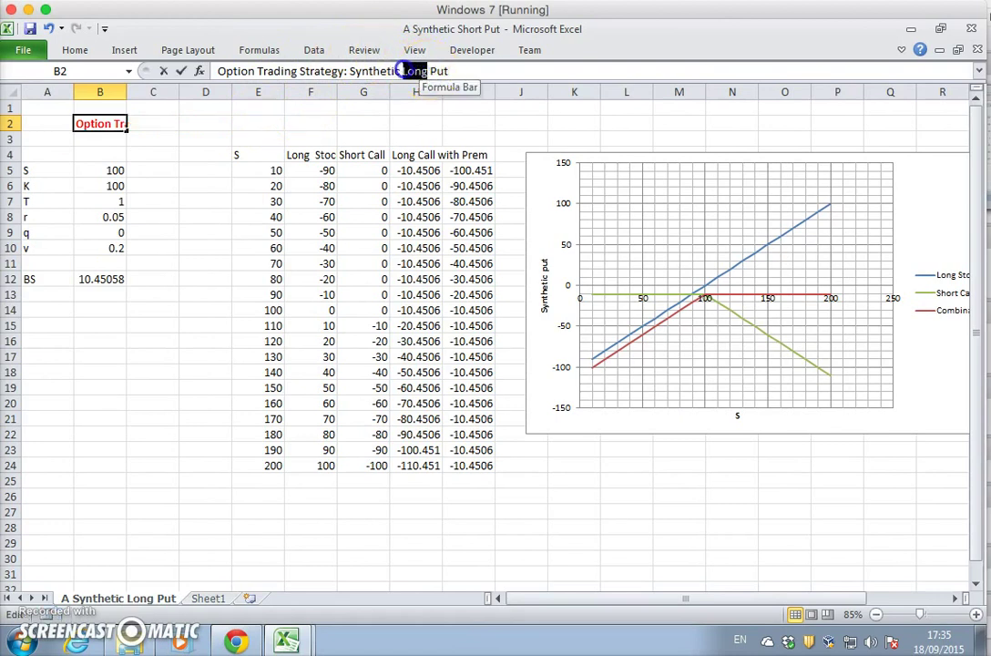
text(Short)
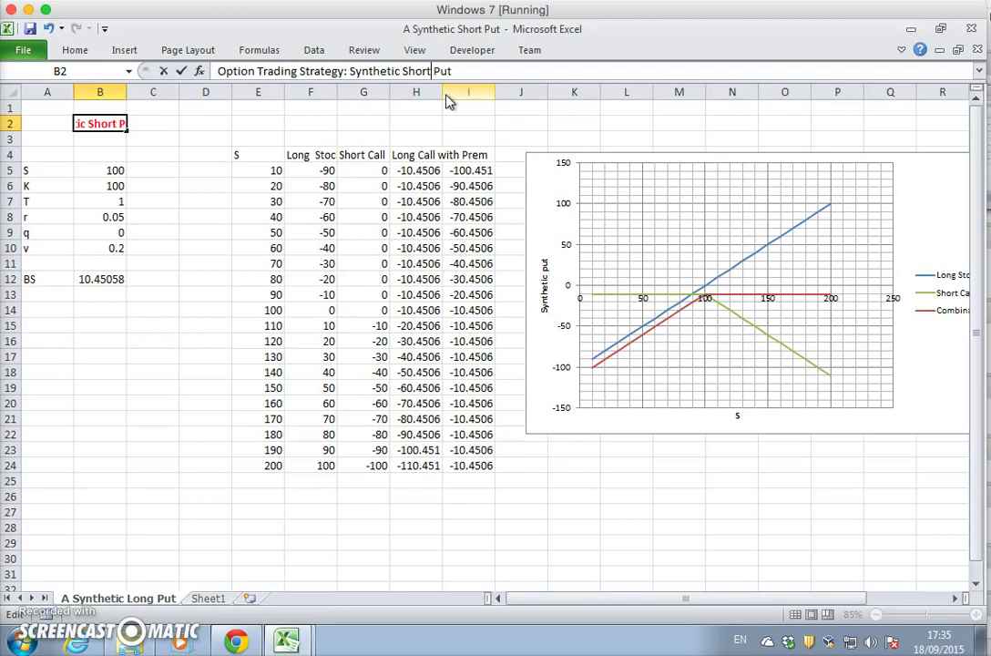
key(Return)
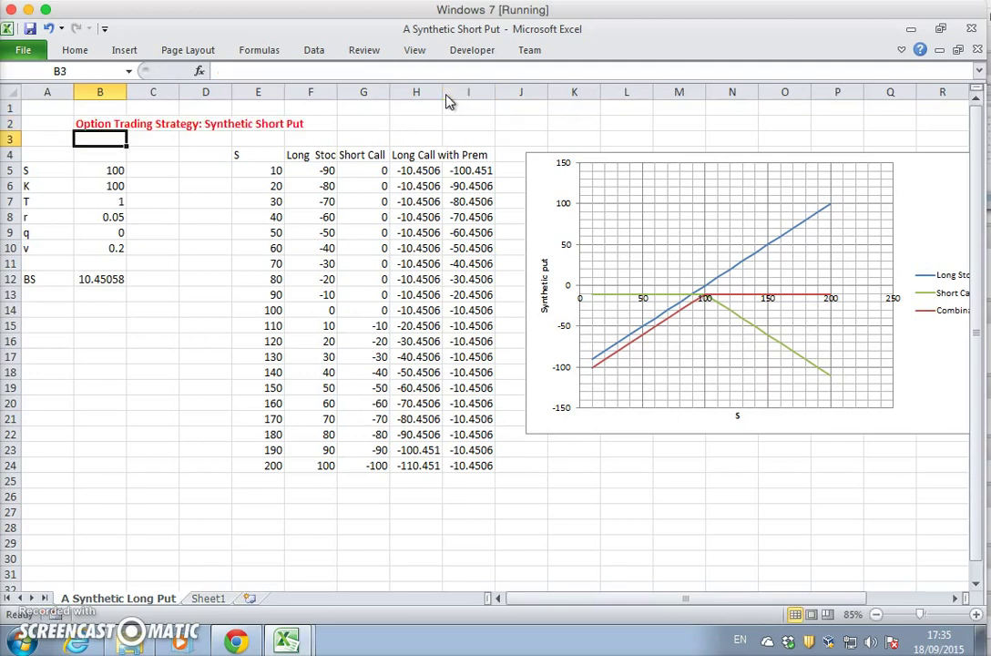